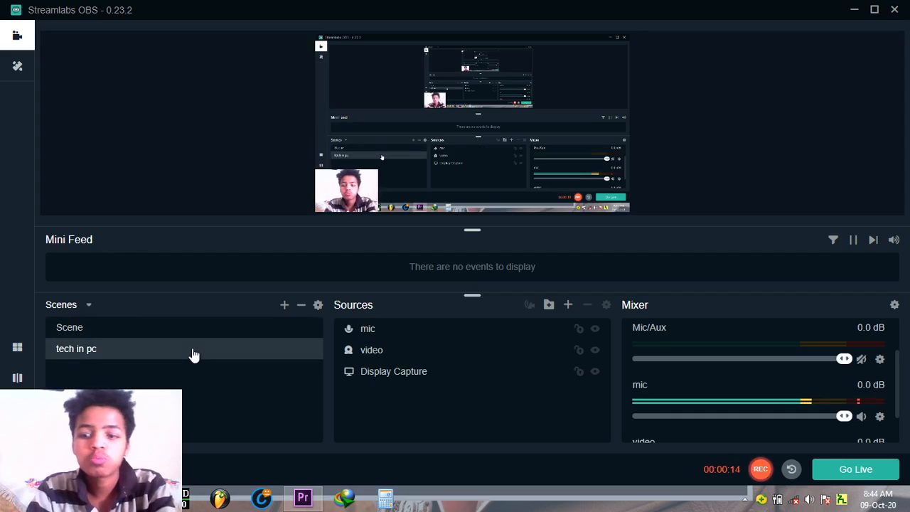
- Switch to Adobe Premiere Pro, create a new project named tetorial, and minimize the Creative Cloud Desktop window
click(299, 498)
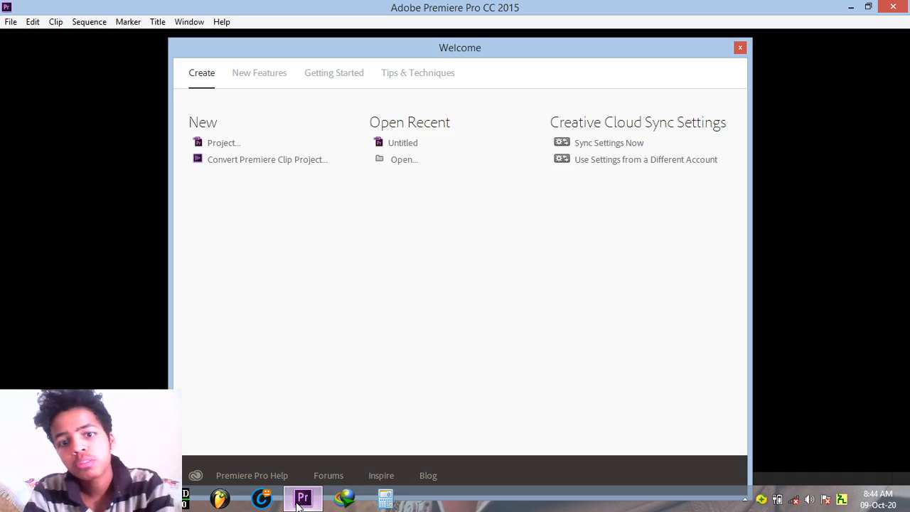
click(264, 144)
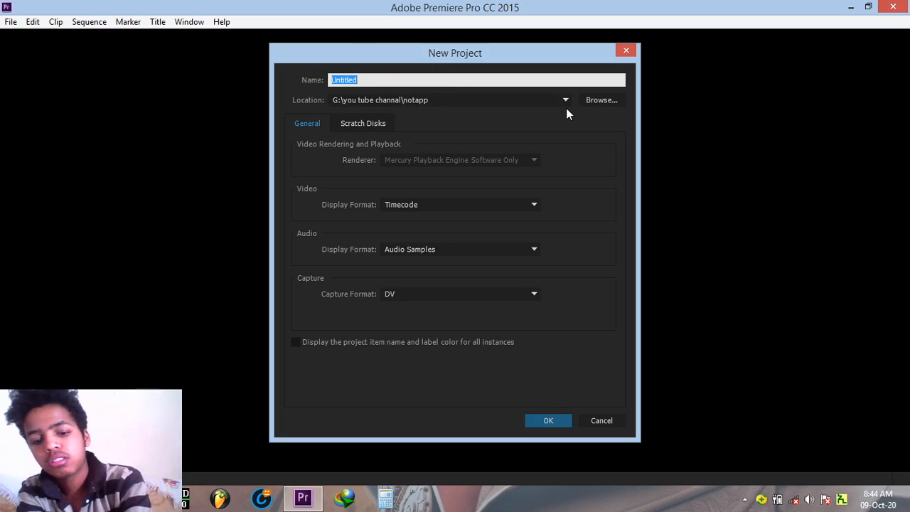
text(tetorial)
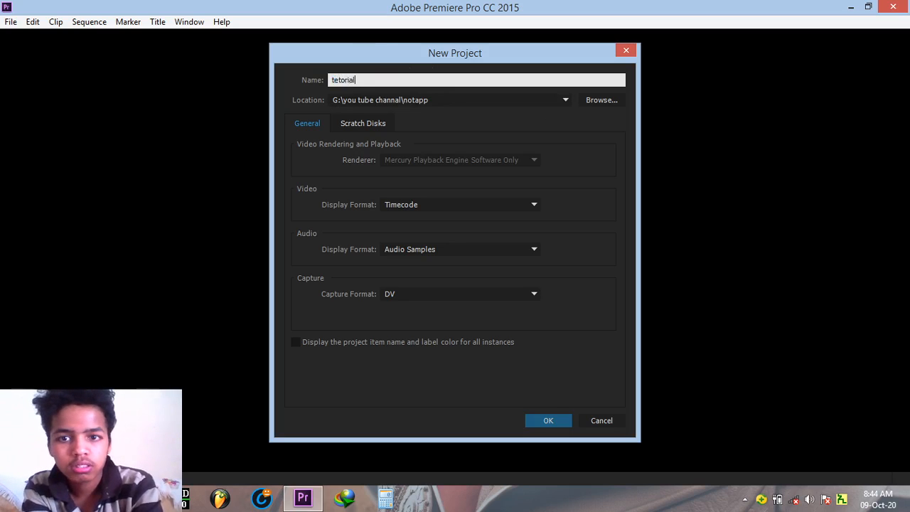
click(570, 419)
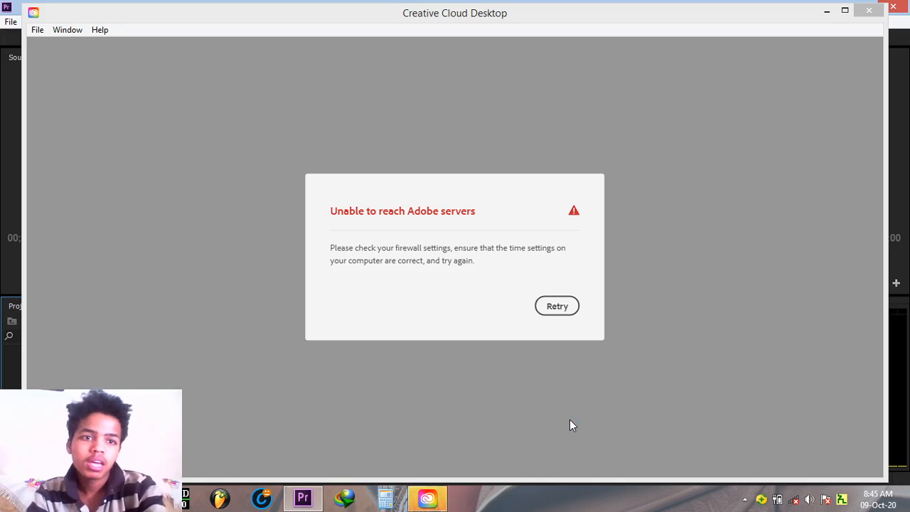
click(827, 11)
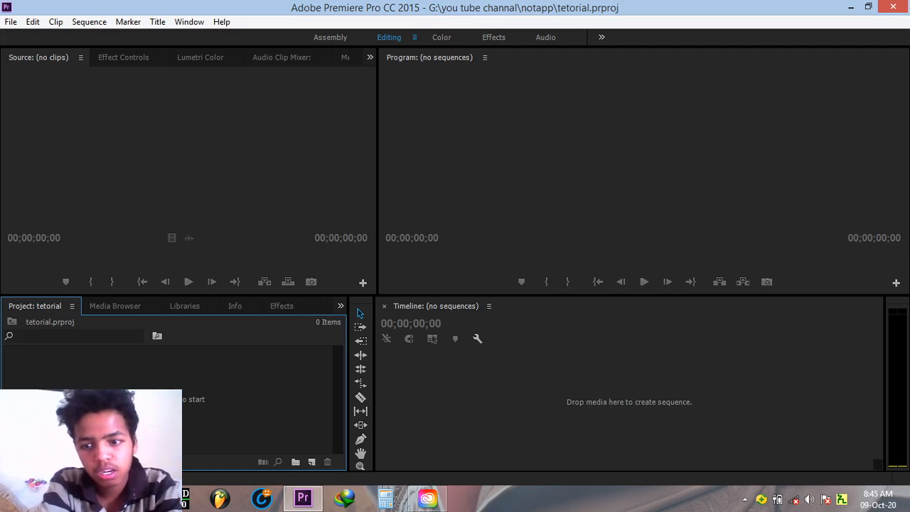
- Begin importing media and browse to the Local D (G:) drive
double_click(135, 416)
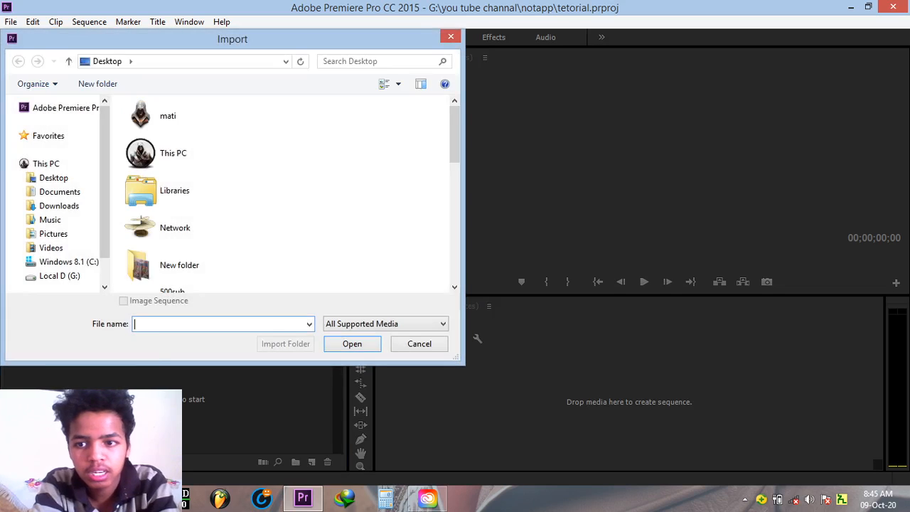
click(62, 276)
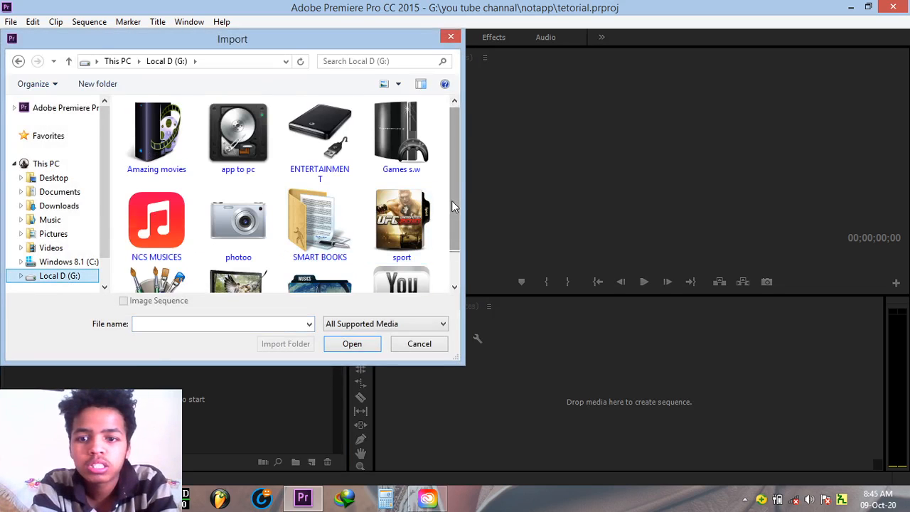
drag(452, 201, 455, 273)
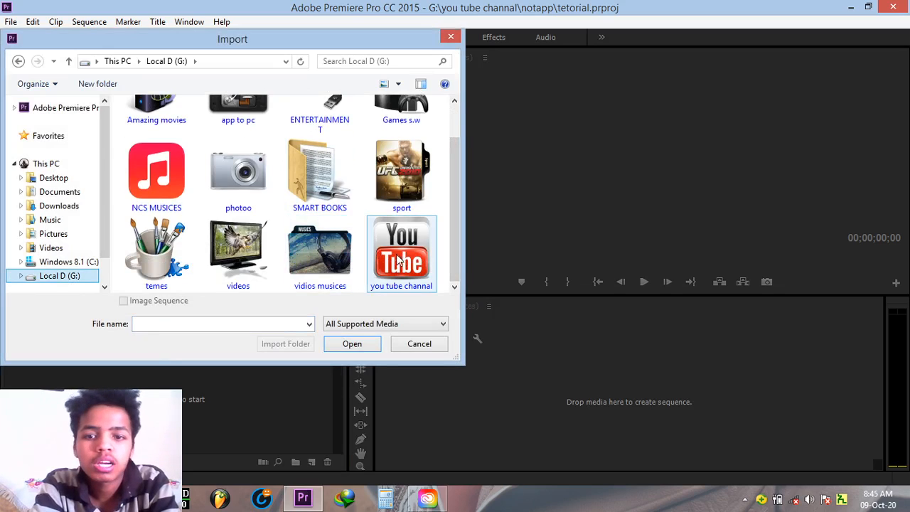
double_click(269, 269)
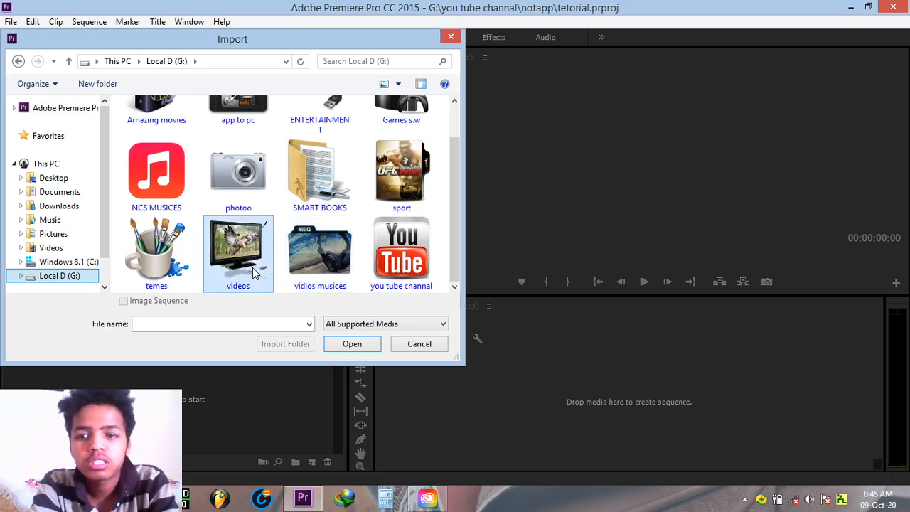
double_click(162, 165)
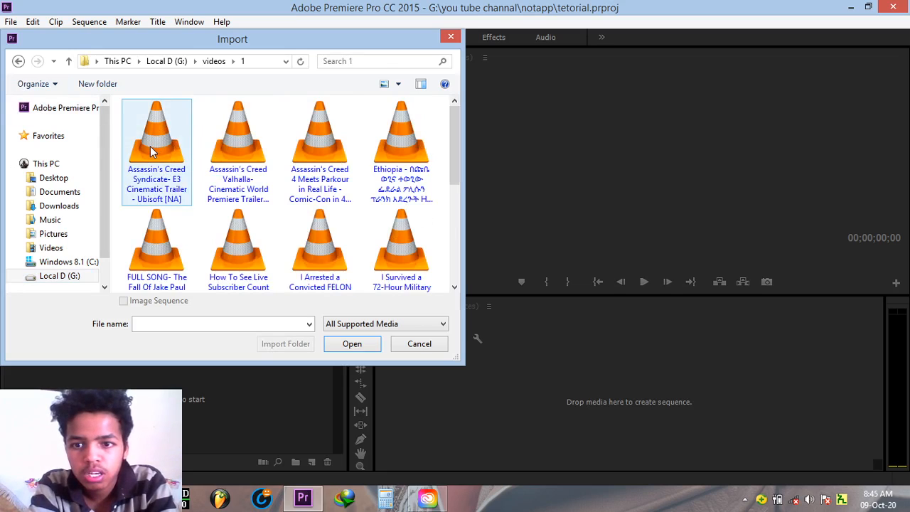
click(19, 59)
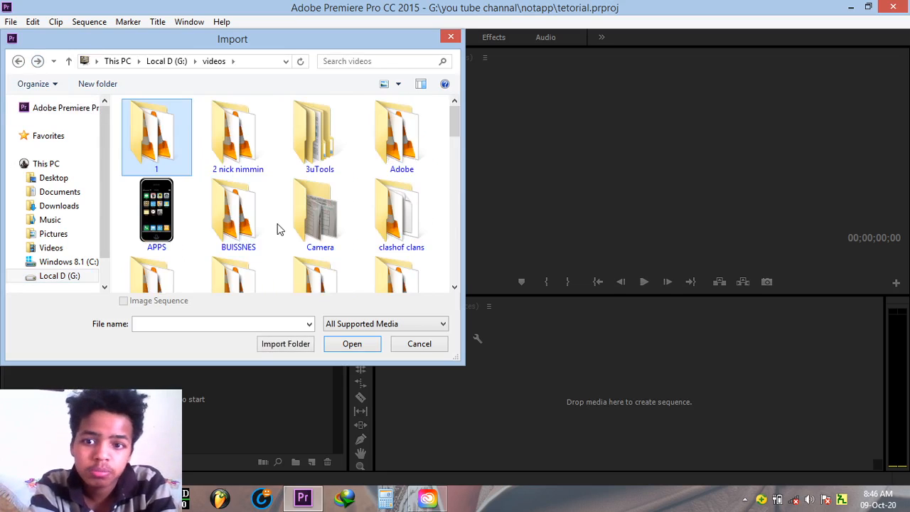
click(66, 276)
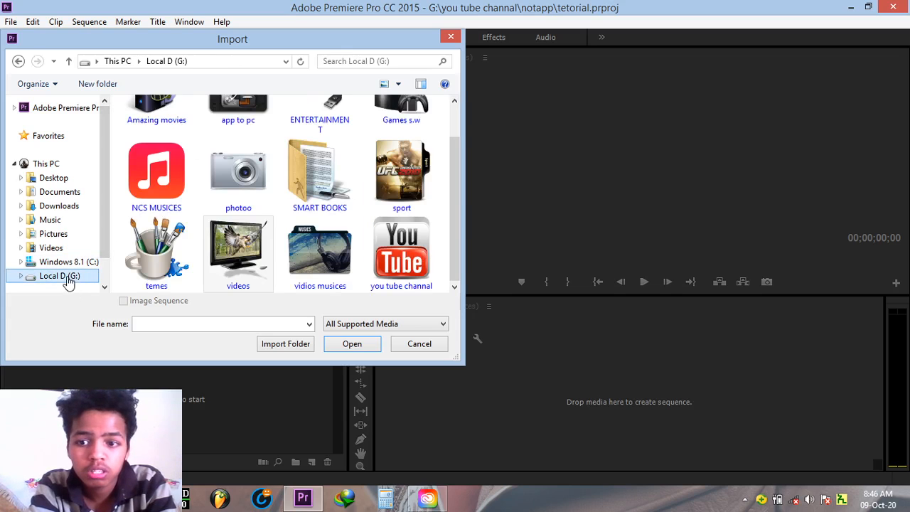
- Import the pc all info video from subfolder 1 of the games folder in you tube channel, closing the Creative Cloud Desktop window
double_click(401, 249)
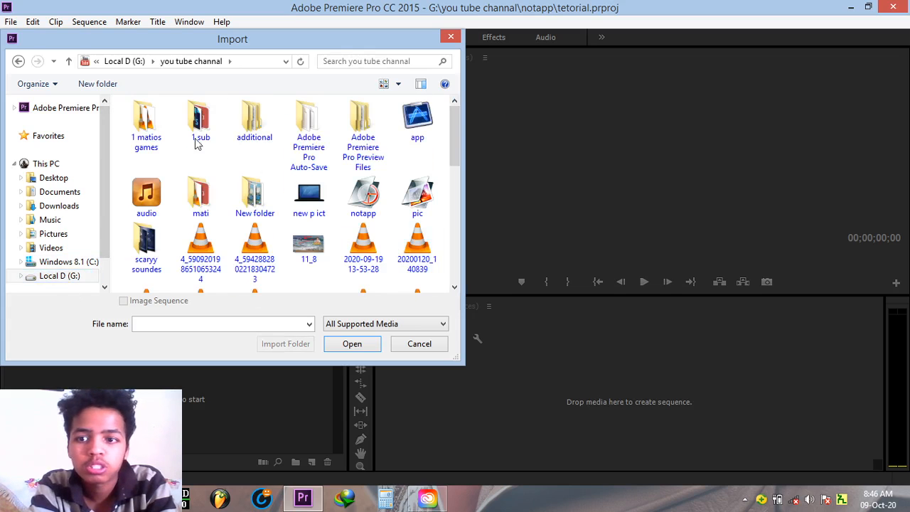
double_click(163, 139)
double_click(163, 138)
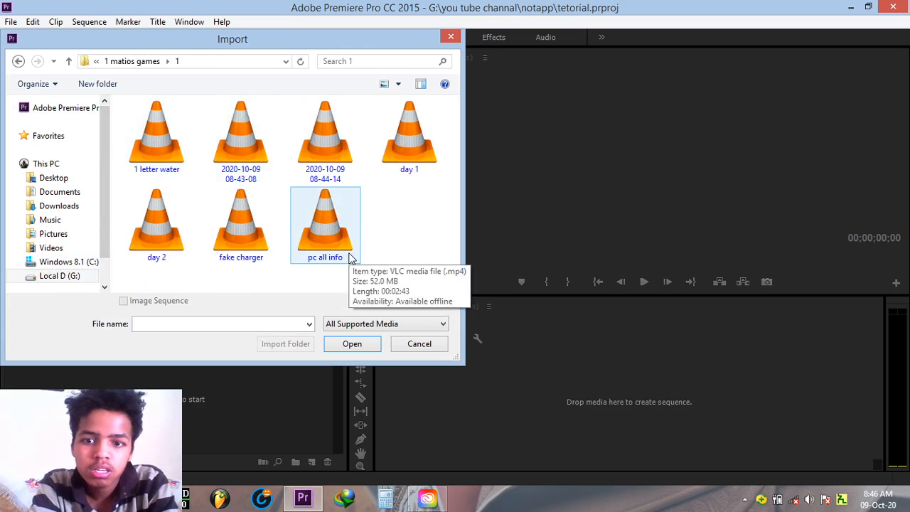
click(318, 243)
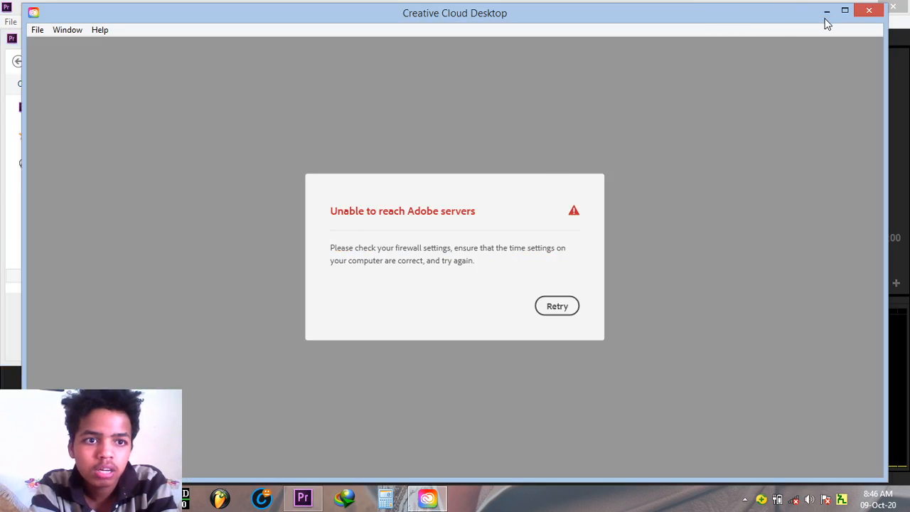
click(869, 10)
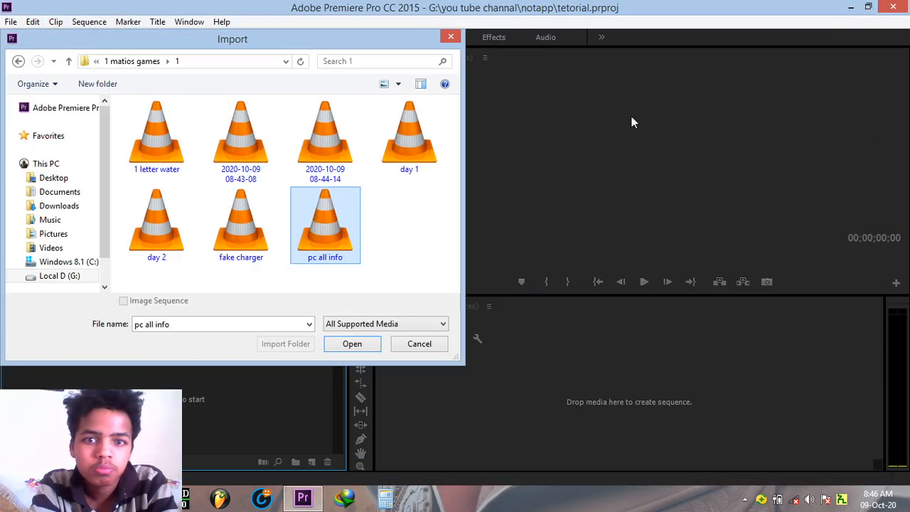
click(368, 345)
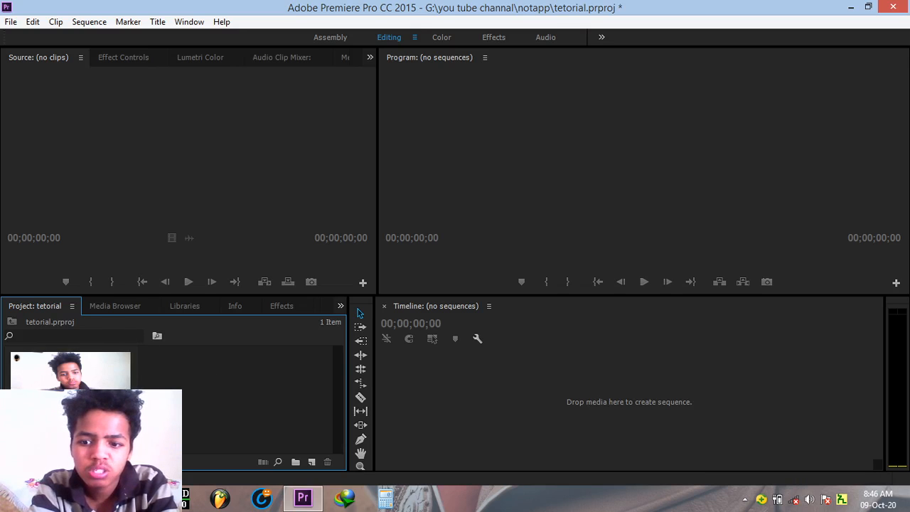
- In Streamlabs OBS, move the video webcam source to the scene's lower-right corner, and return to Premiere Pro
click(95, 497)
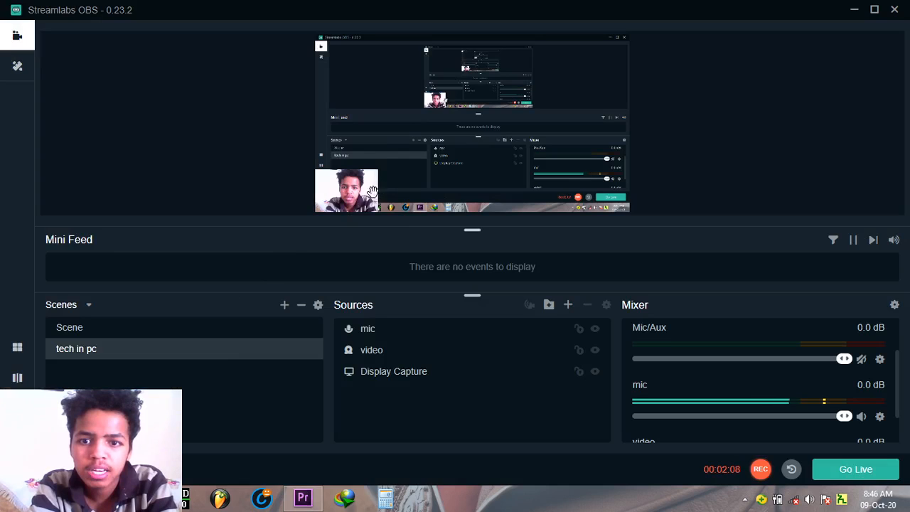
drag(365, 191, 616, 192)
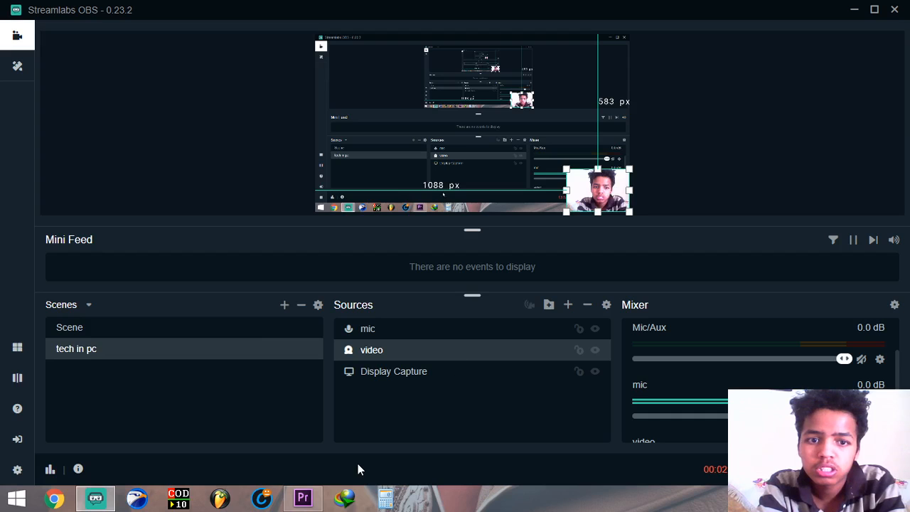
click(303, 498)
- Load pc all info.mp4 into the Source monitor and mark its In point at 00:01:27:29
click(79, 404)
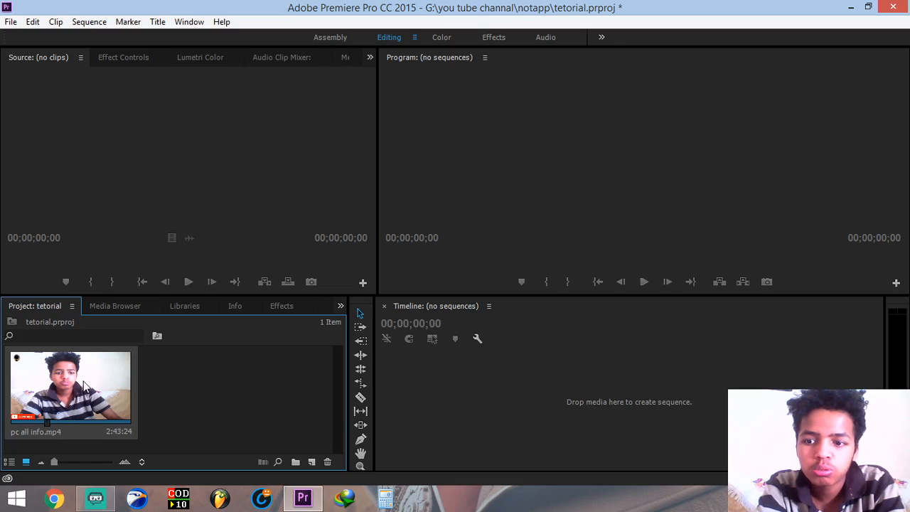
double_click(83, 385)
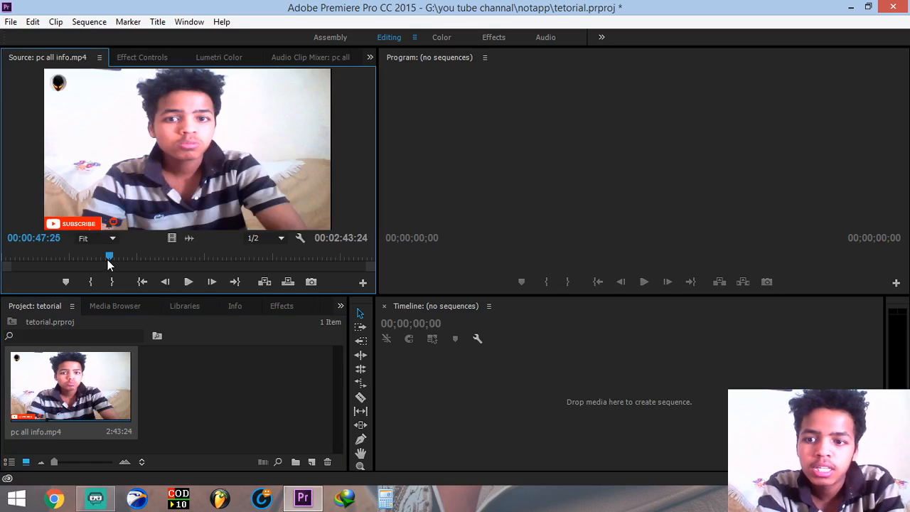
drag(109, 262, 200, 246)
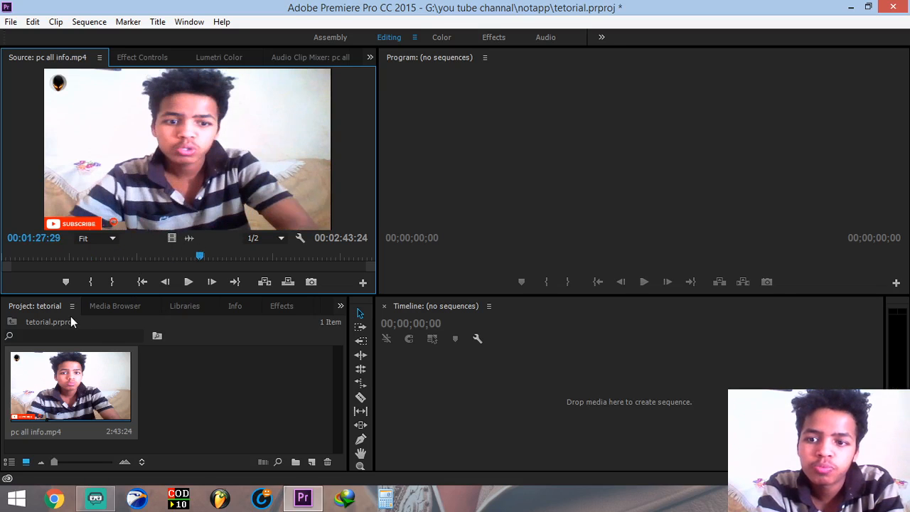
click(91, 282)
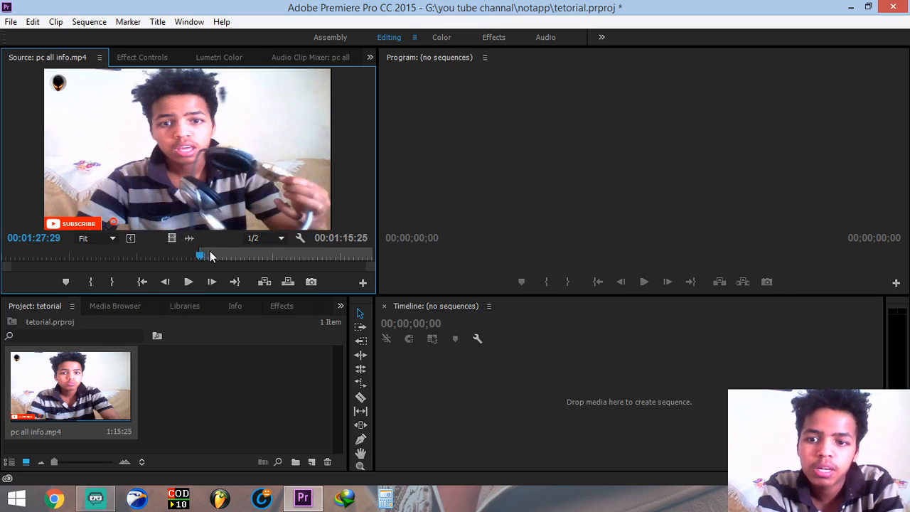
- Mark the source clip's Out point at 00:01:48:21
drag(199, 255, 263, 259)
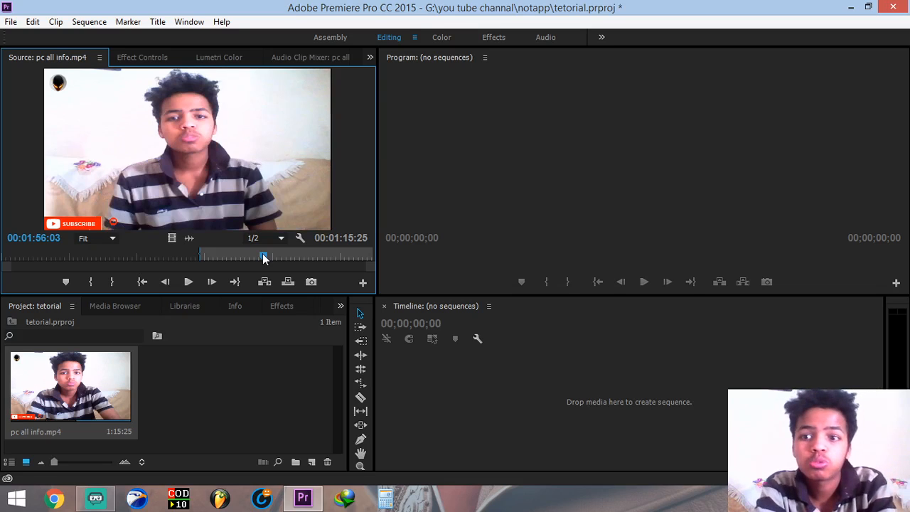
mouse_move(263, 259)
mouse_down()
mouse_move(205, 267)
mouse_move(252, 276)
mouse_move(240, 263)
mouse_move(246, 266)
mouse_up()
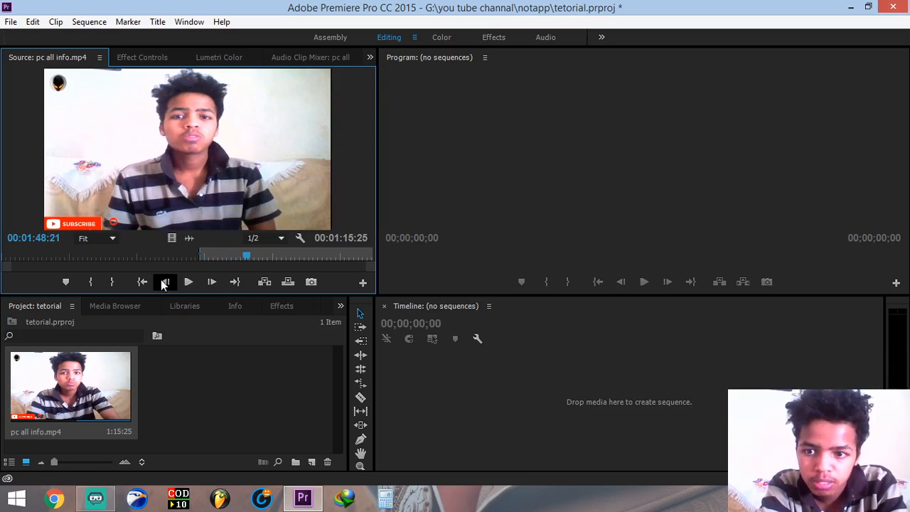
click(111, 282)
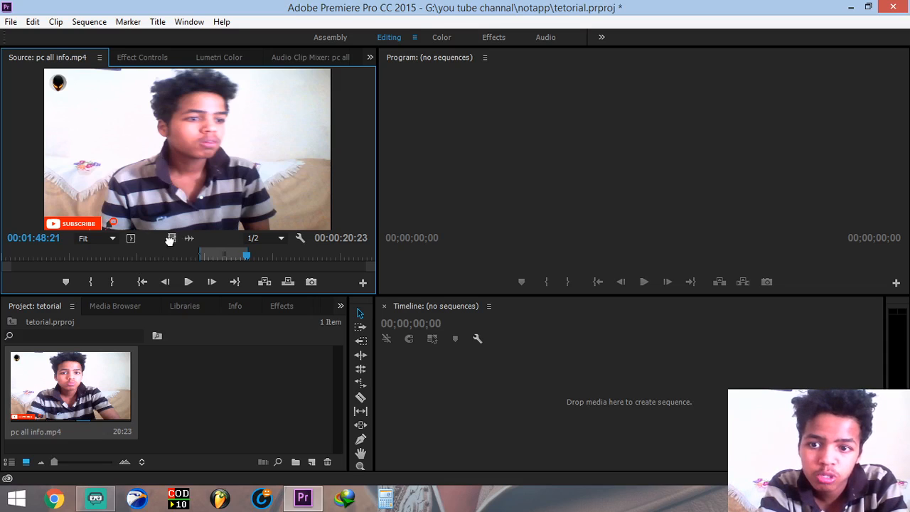
- Create a sequence from only the video of the marked range, and add the range's audio below it on A1
drag(172, 238, 433, 410)
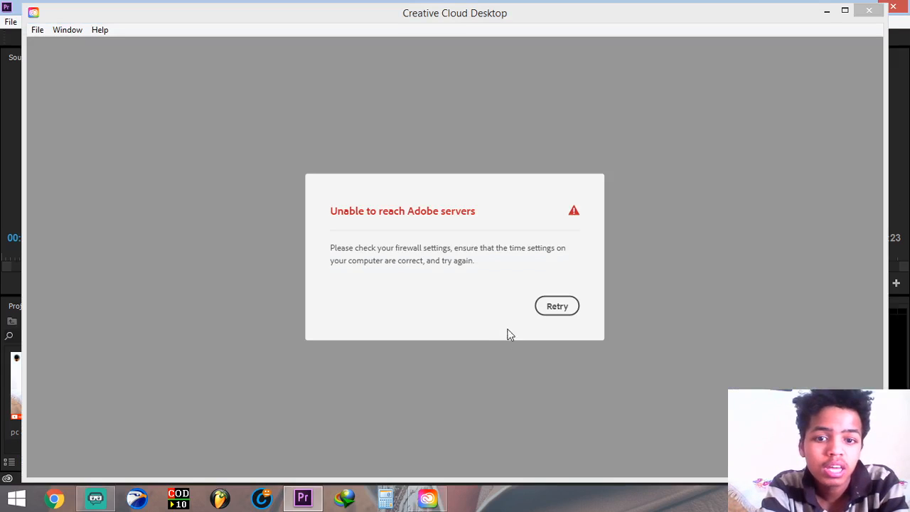
double_click(869, 19)
click(902, 7)
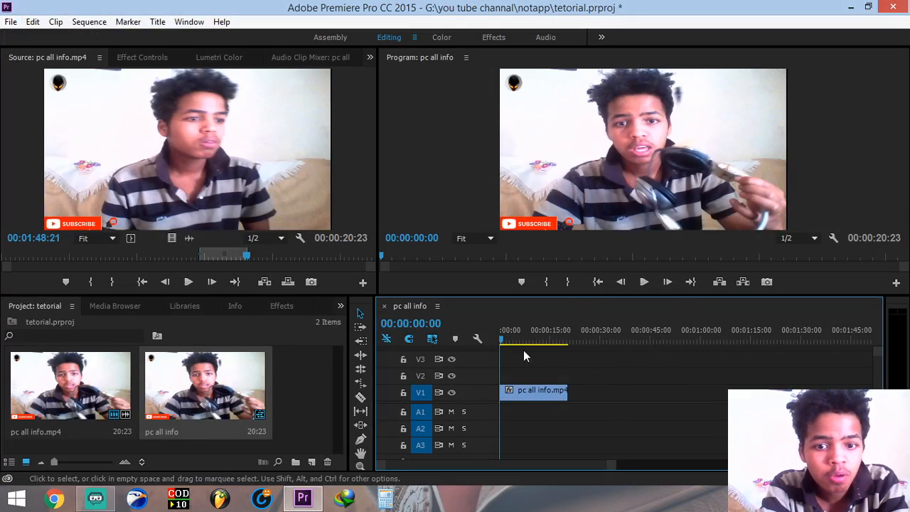
key(space)
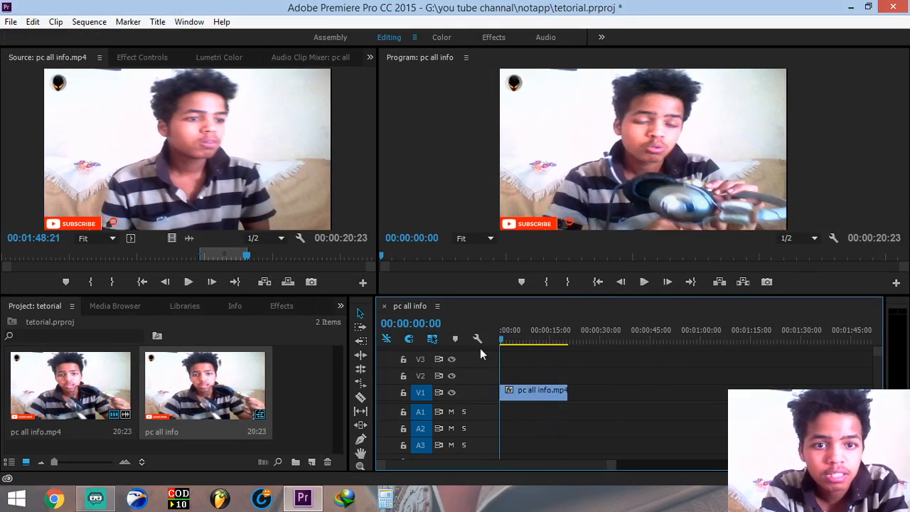
click(179, 242)
drag(527, 427, 484, 416)
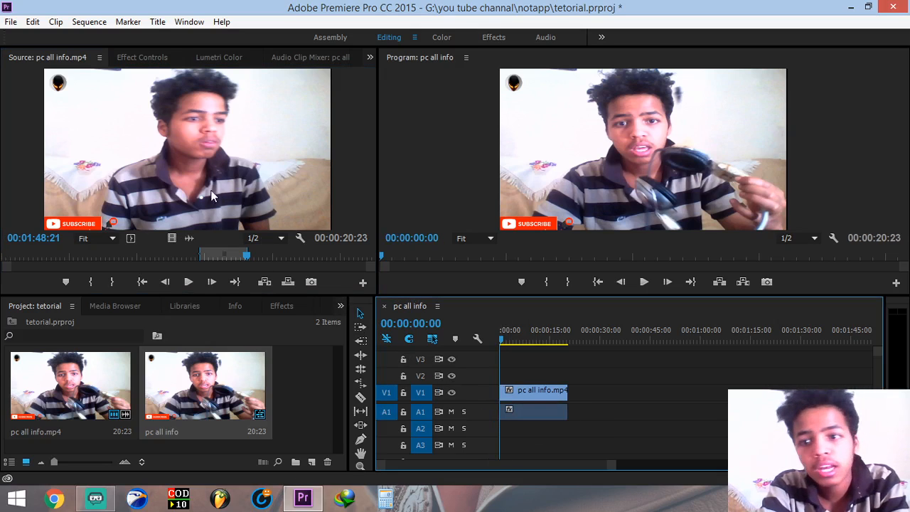
- Add the marked range with both video and audio to V1 and A1, leaving a gap after the first clip
click(140, 125)
drag(140, 125, 583, 401)
- Delete the first clip's video and audio from the timeline and ripple delete the empty gap
drag(541, 354, 556, 431)
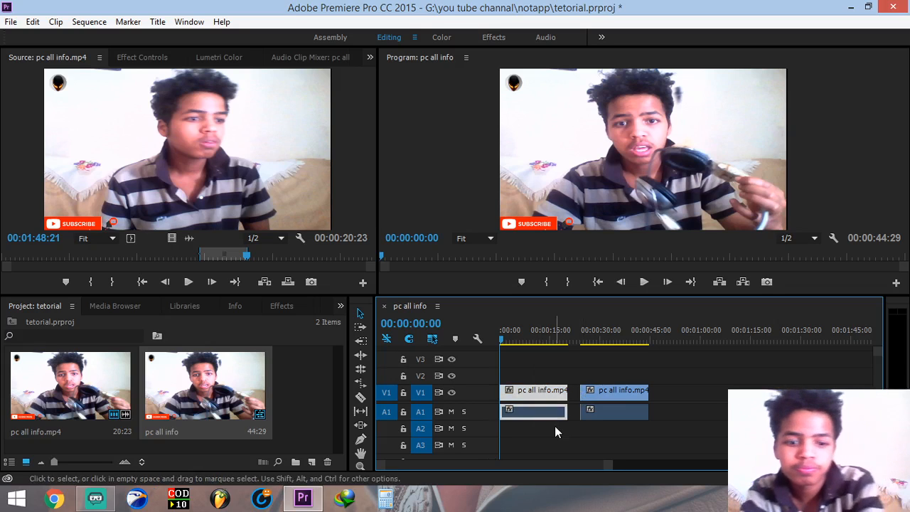
key(Delete)
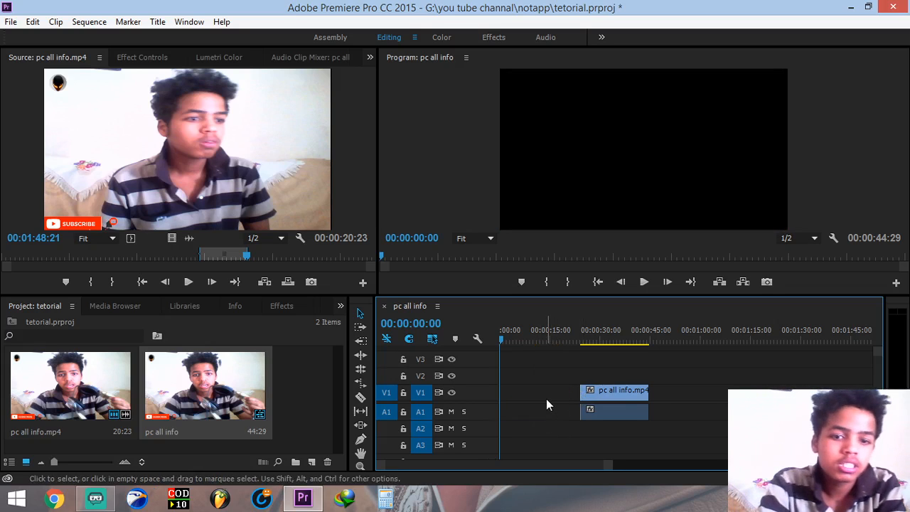
right_click(546, 399)
click(563, 409)
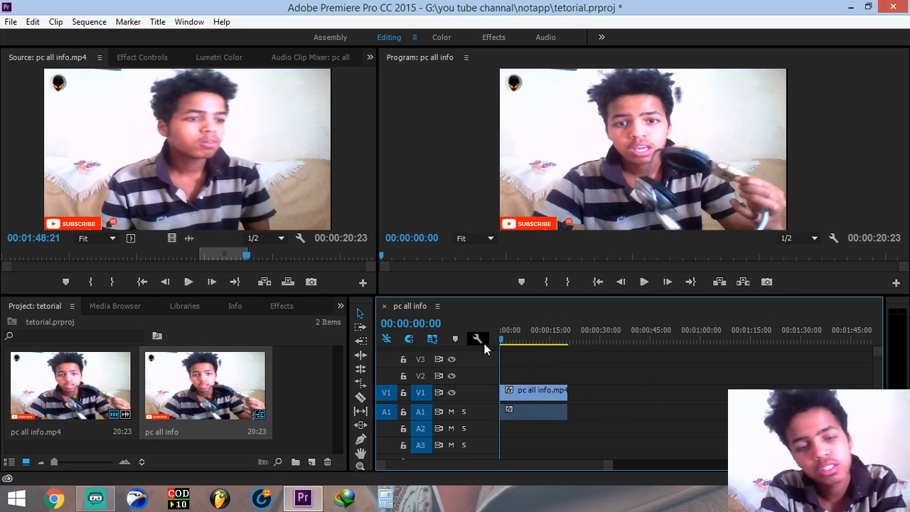
- Import the video "1 letter water" into the project and open it as the source clip
click(309, 414)
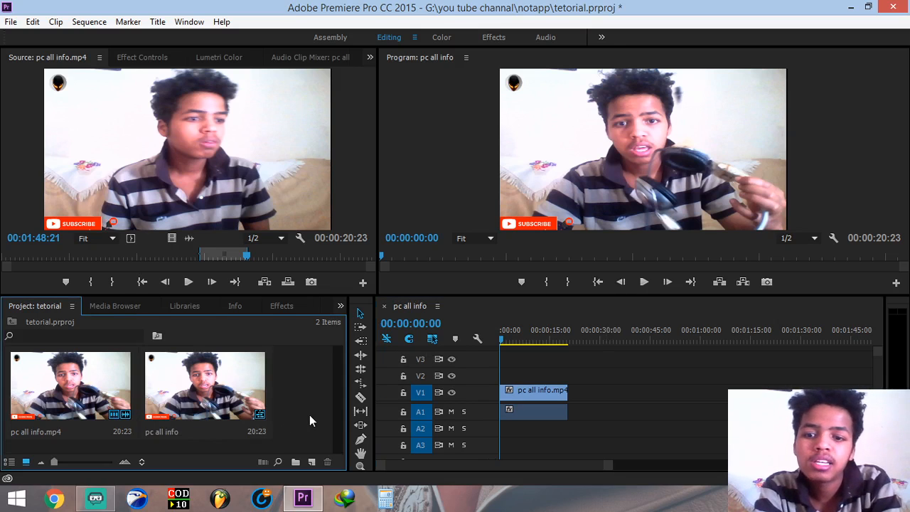
double_click(309, 414)
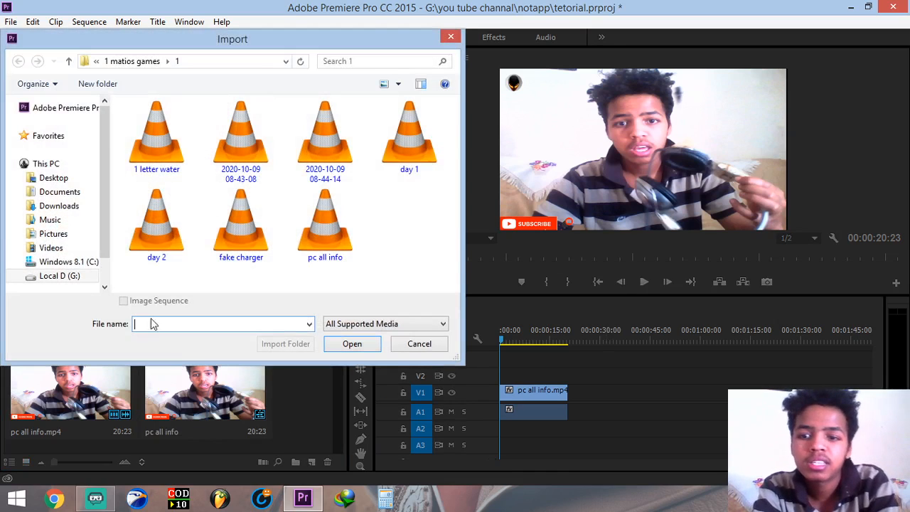
double_click(143, 165)
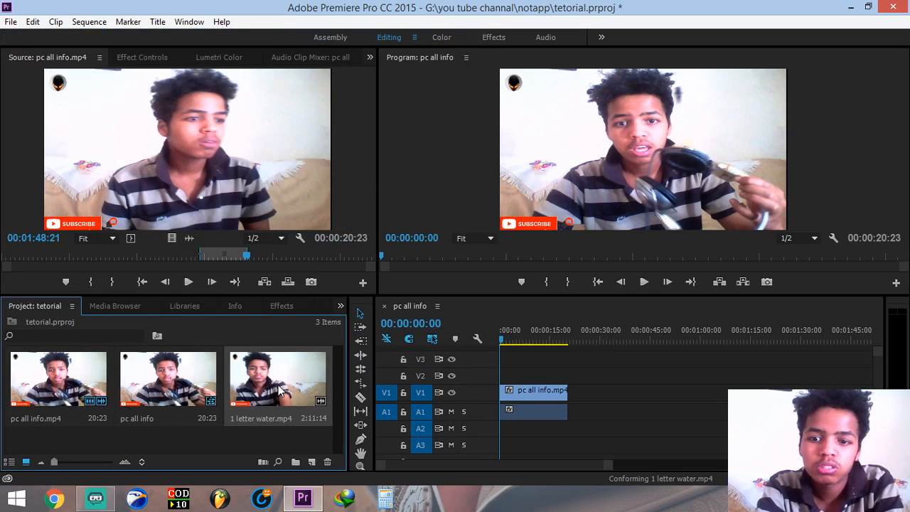
double_click(240, 397)
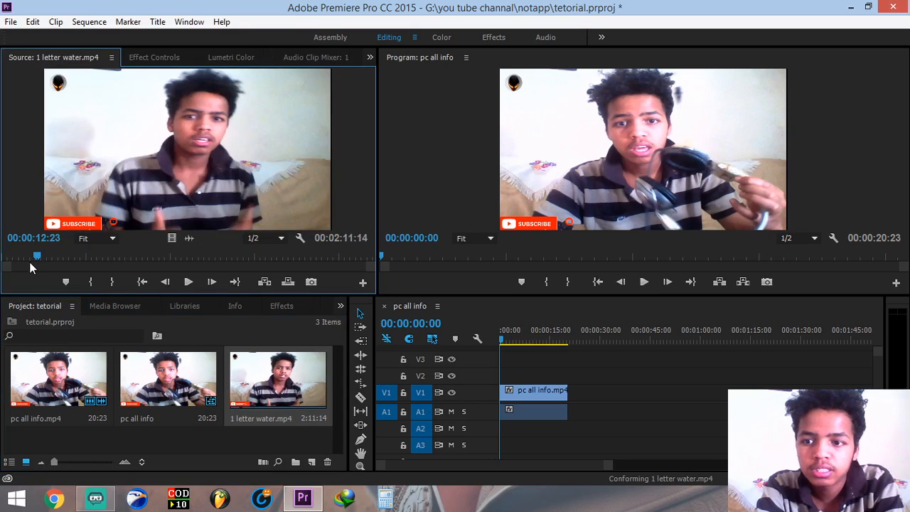
- Mark the water clip's In point at 00:01:00:08 and its Out point at 00:01:08:07
drag(87, 256, 173, 261)
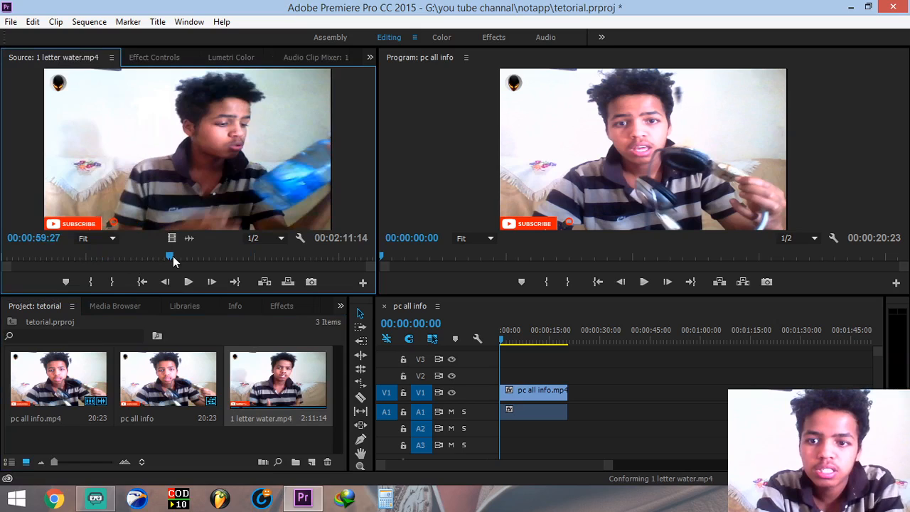
key(space)
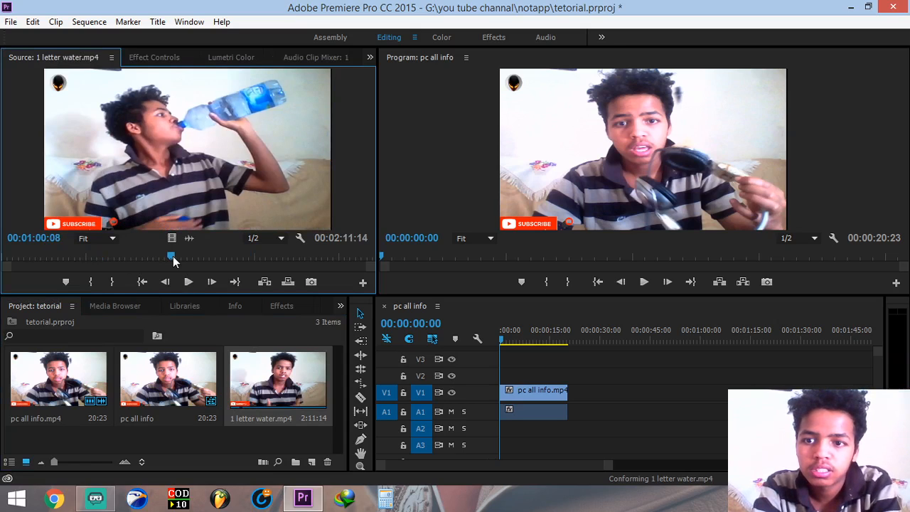
click(90, 282)
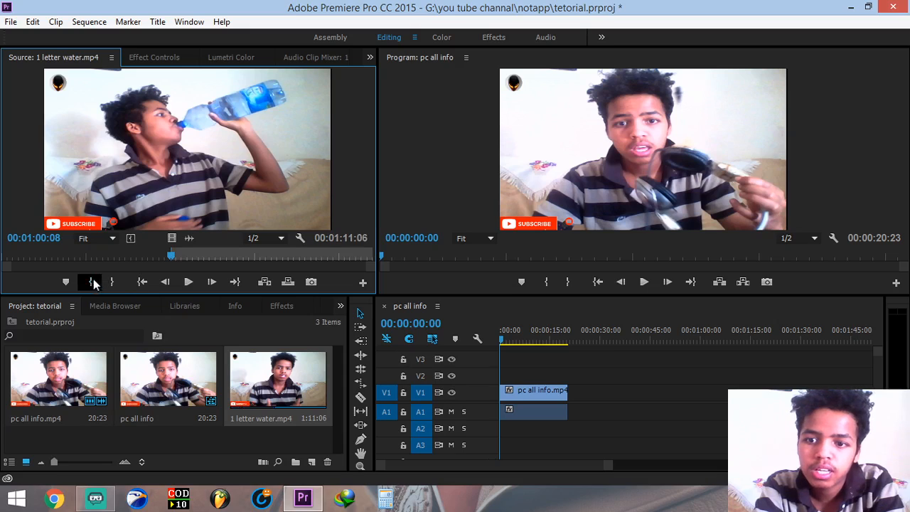
drag(173, 256, 196, 262)
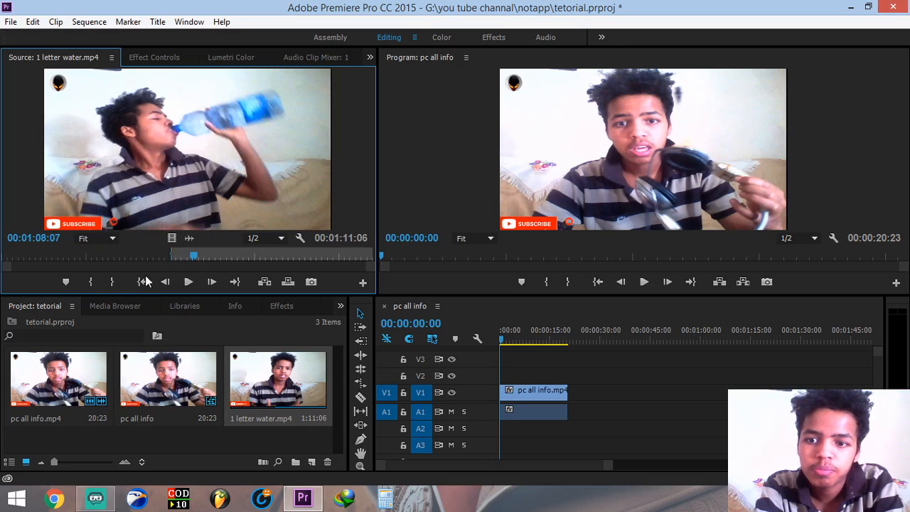
click(111, 281)
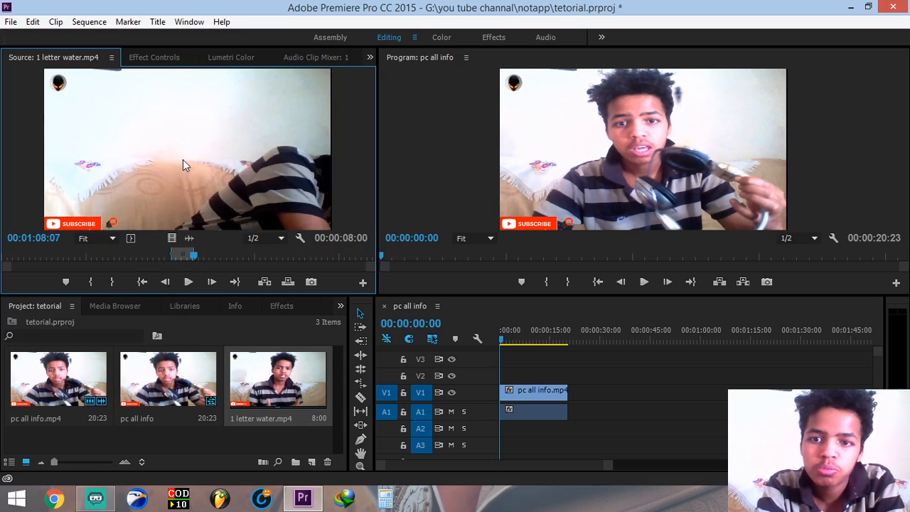
- Place the marked water clip directly after the first clip on V1 and A1, and play across the cut between them
drag(502, 347, 573, 393)
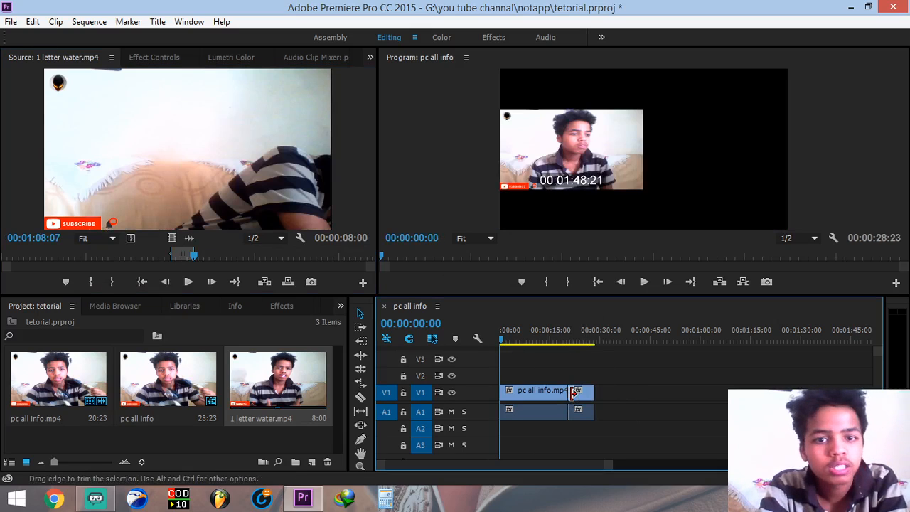
click(558, 340)
drag(560, 340, 571, 345)
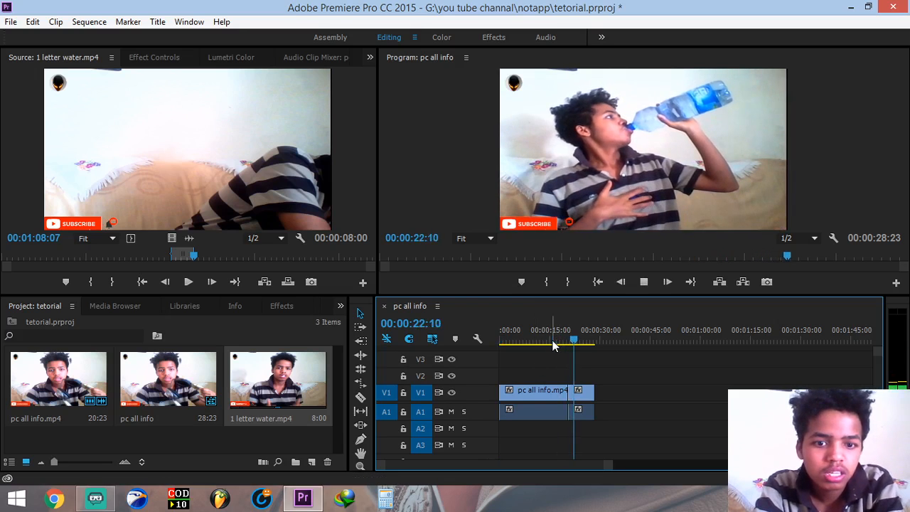
click(553, 343)
drag(553, 342, 565, 343)
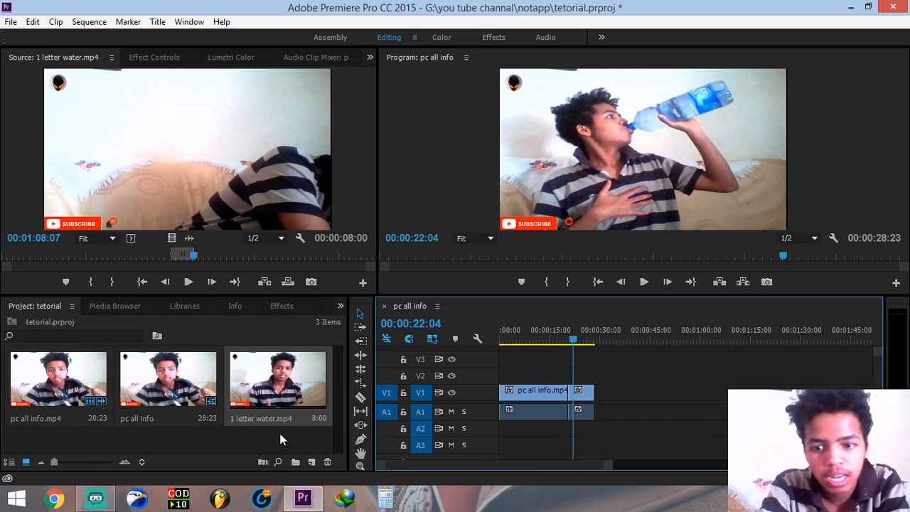
- Import the first Fredji Happy Life music file from folder 1 inside NCS MUSICES on Local D (G:)
double_click(256, 441)
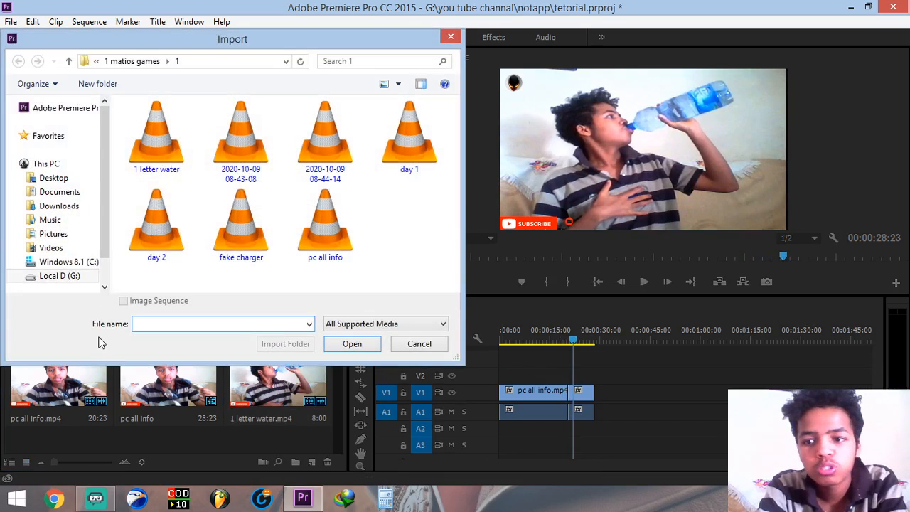
click(96, 279)
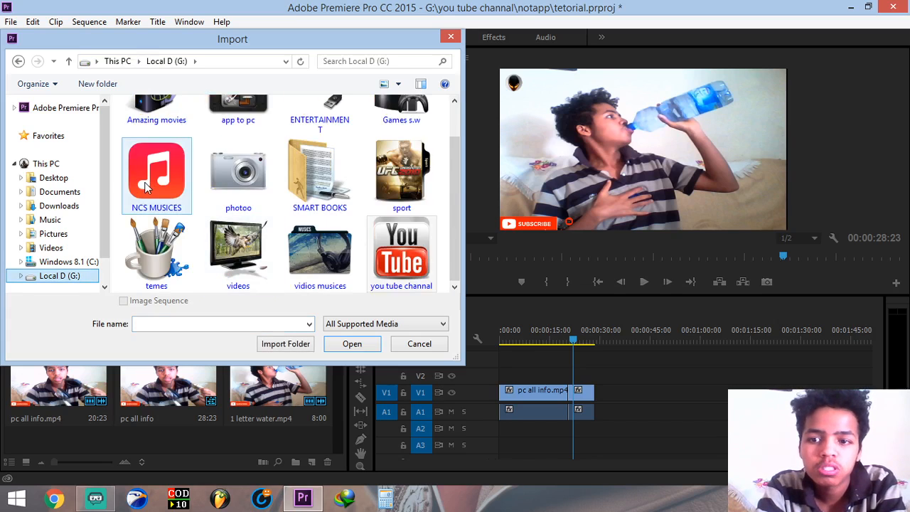
double_click(146, 187)
double_click(142, 124)
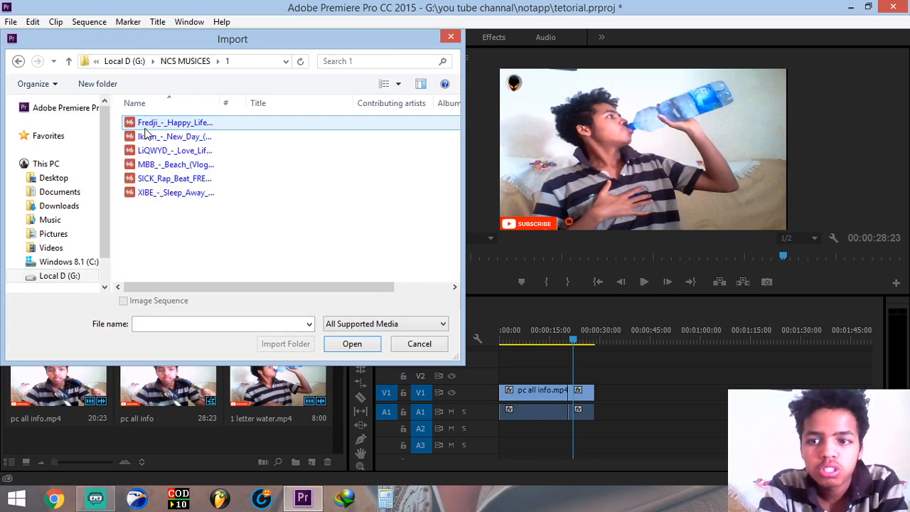
double_click(152, 124)
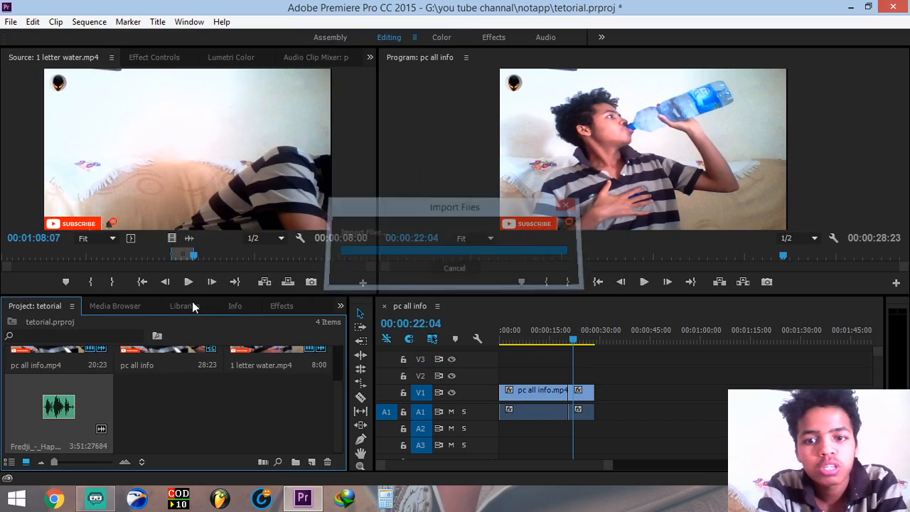
drag(64, 419, 205, 439)
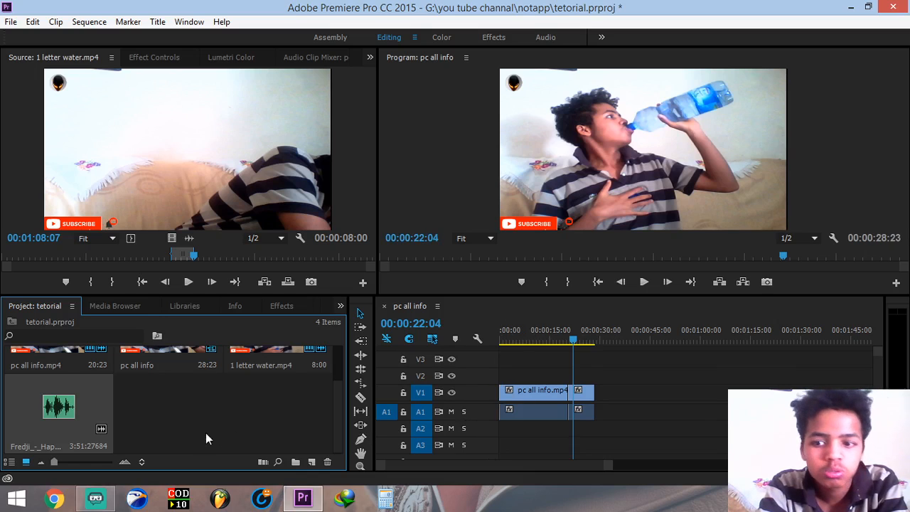
- Mark the music track's range from 00;00;57;15 to 00;01;37;28 and place it on A2 at the start of the sequence
double_click(43, 412)
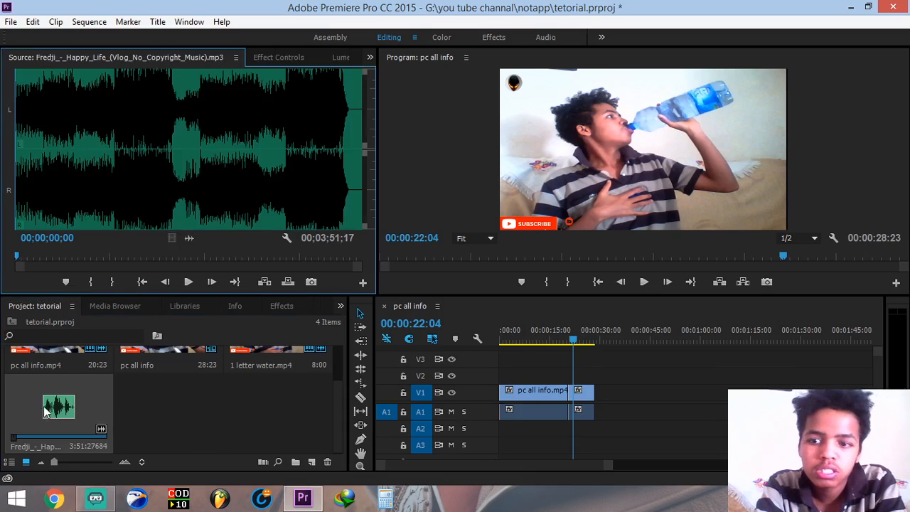
click(100, 257)
key(space)
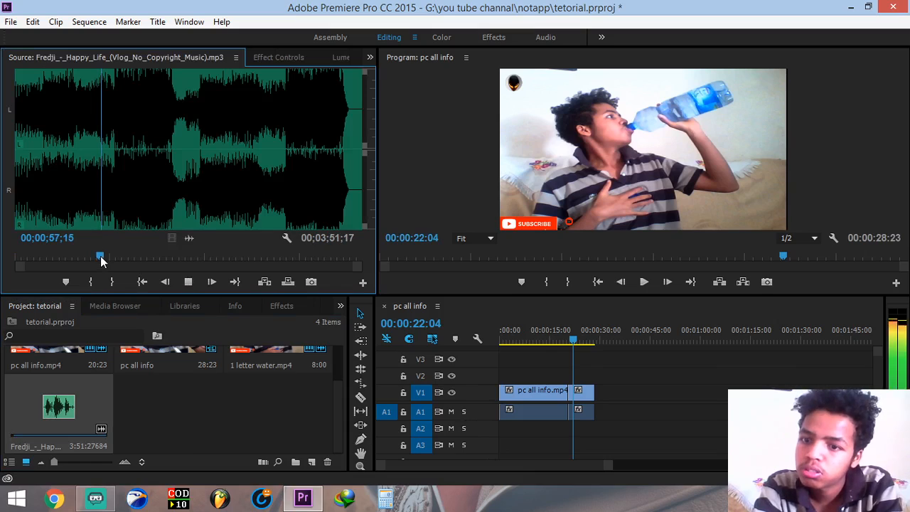
key(space)
click(91, 282)
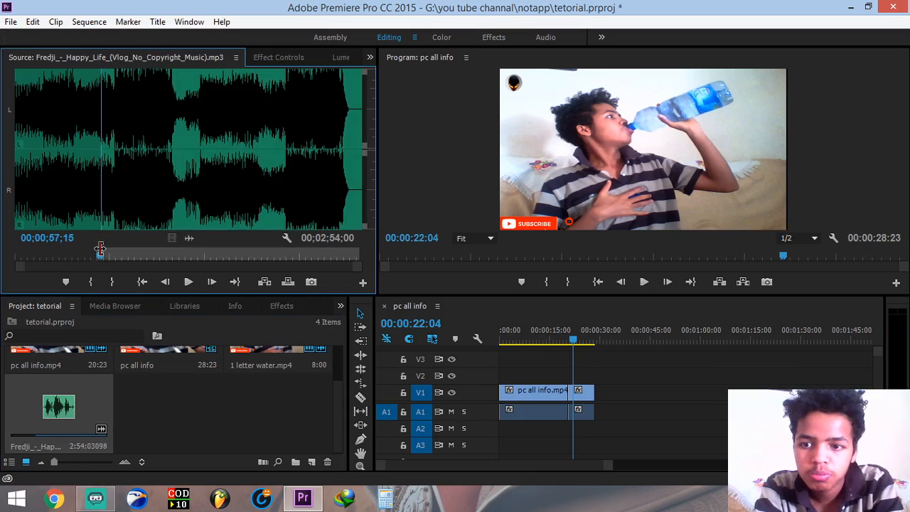
drag(101, 257, 493, 429)
click(114, 283)
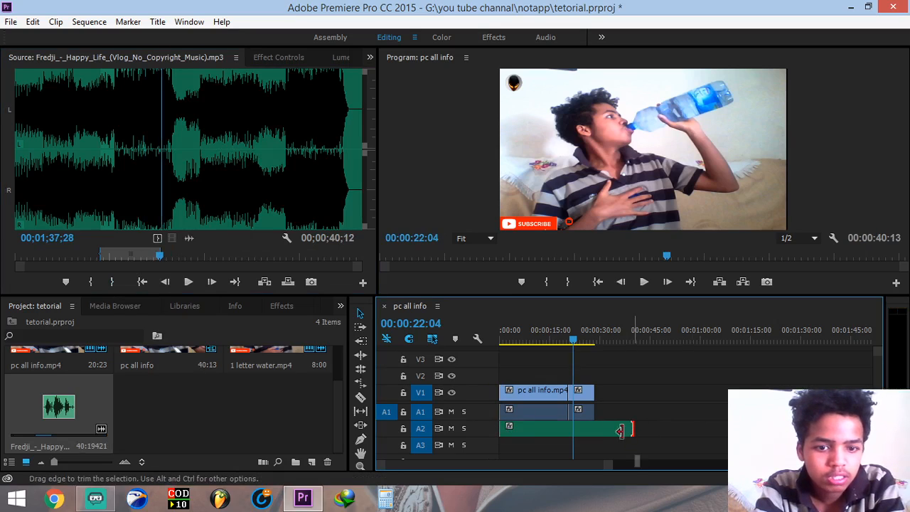
- Trim the end of the A2 music to the end of the last video clip, and play part of the sequence
drag(631, 429, 596, 425)
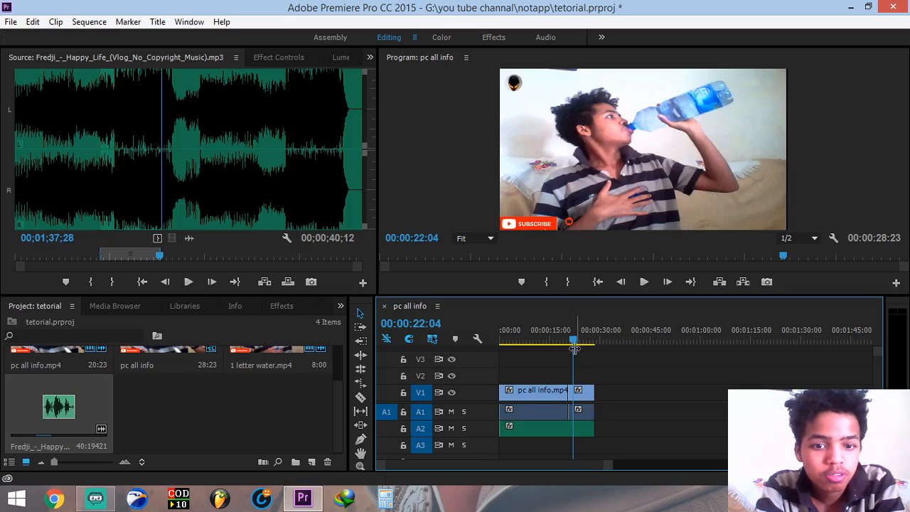
drag(573, 340, 526, 343)
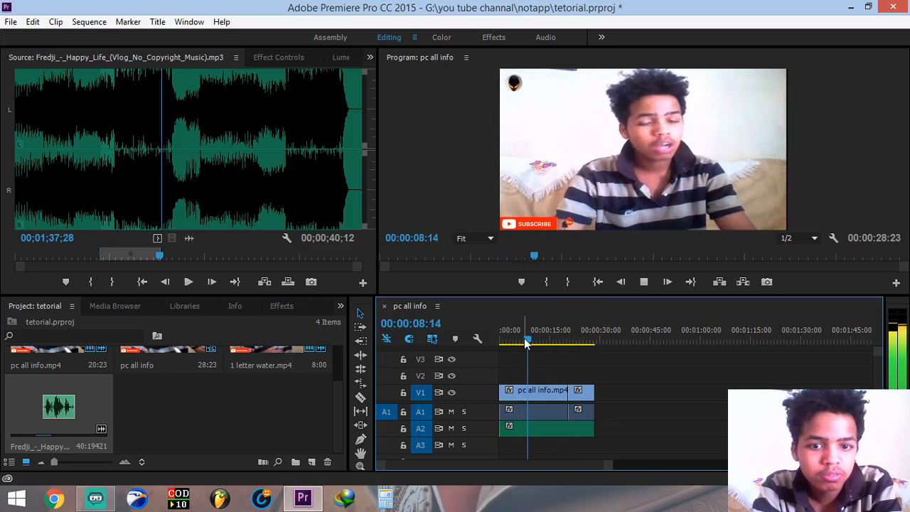
key(space)
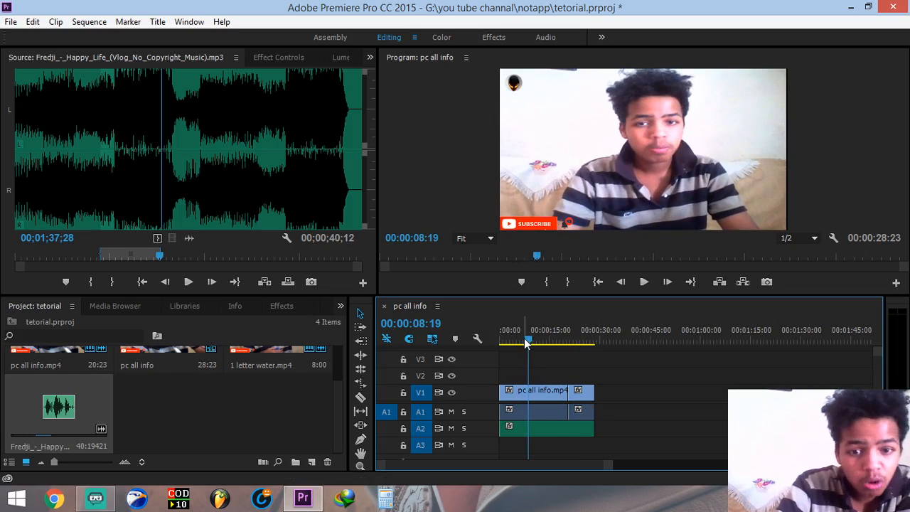
- Show the Audio Clip Mixer for the pc all info sequence and play from the start to check both audio levels
click(371, 58)
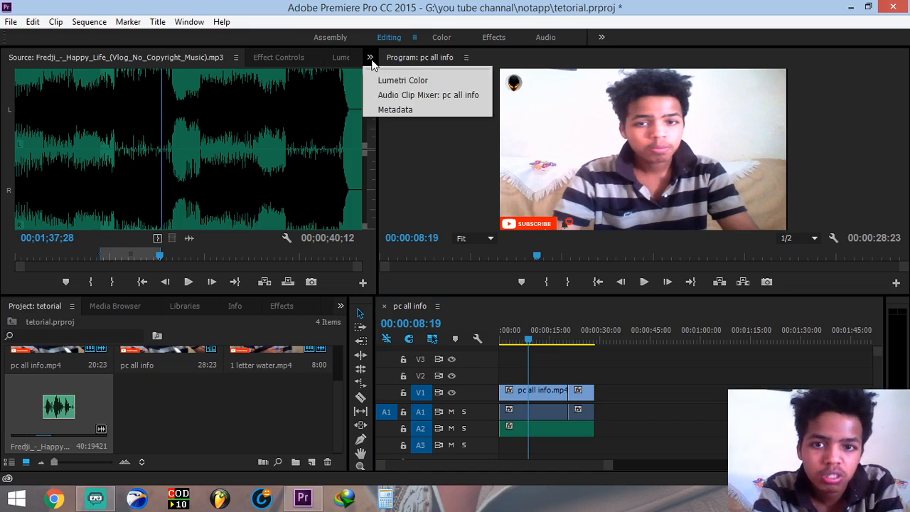
click(394, 99)
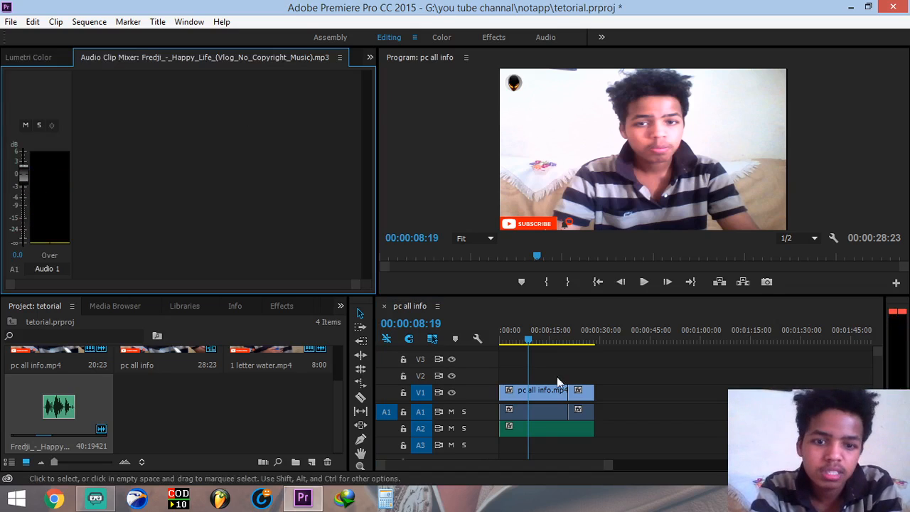
click(530, 404)
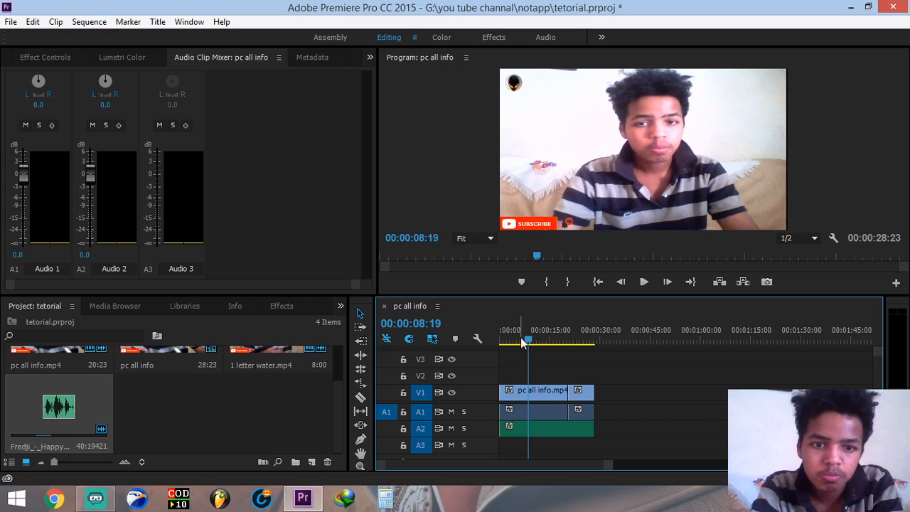
drag(530, 340, 500, 341)
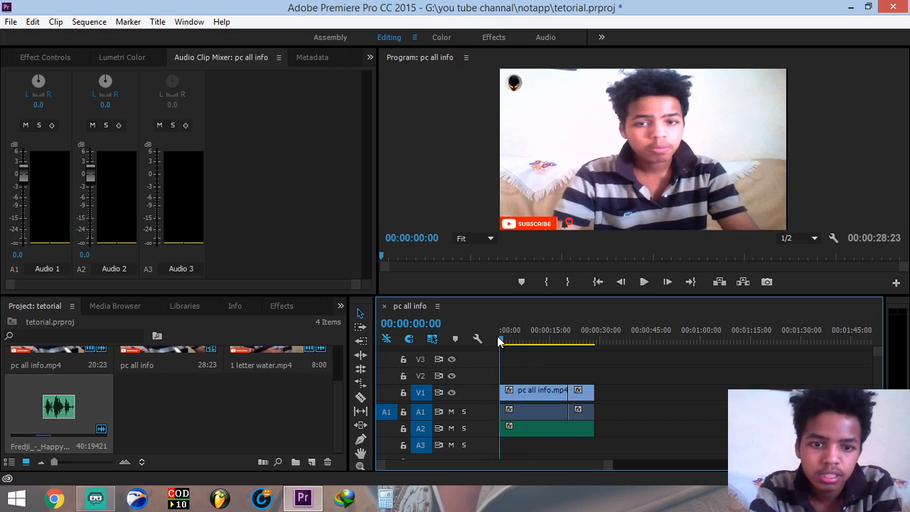
click(643, 285)
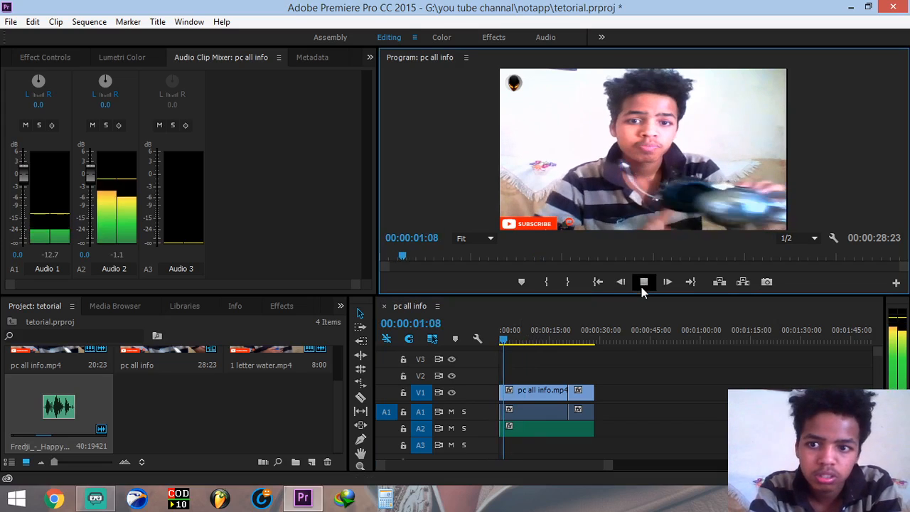
click(642, 286)
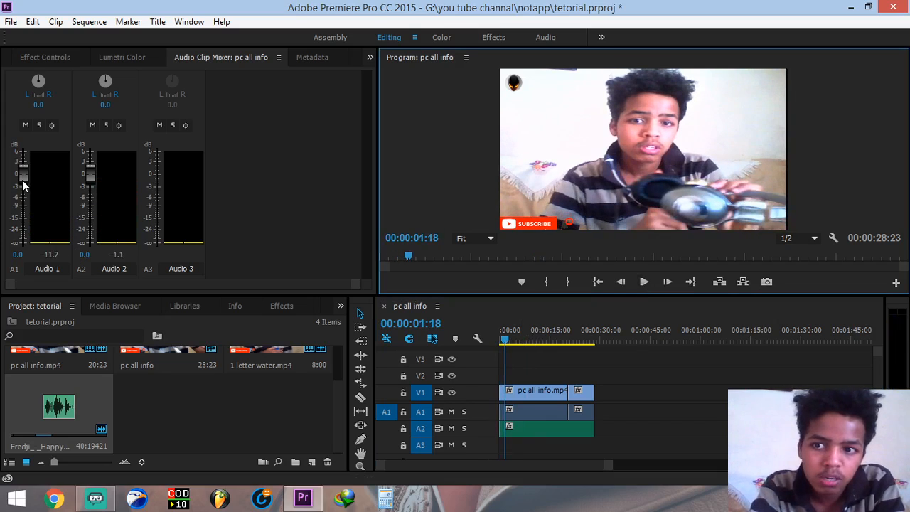
- Raise the Audio 1 clip volume to 6.0 dB and lower the Audio 2 music to -17.3 dB, checking the mix during playback
drag(22, 175, 22, 145)
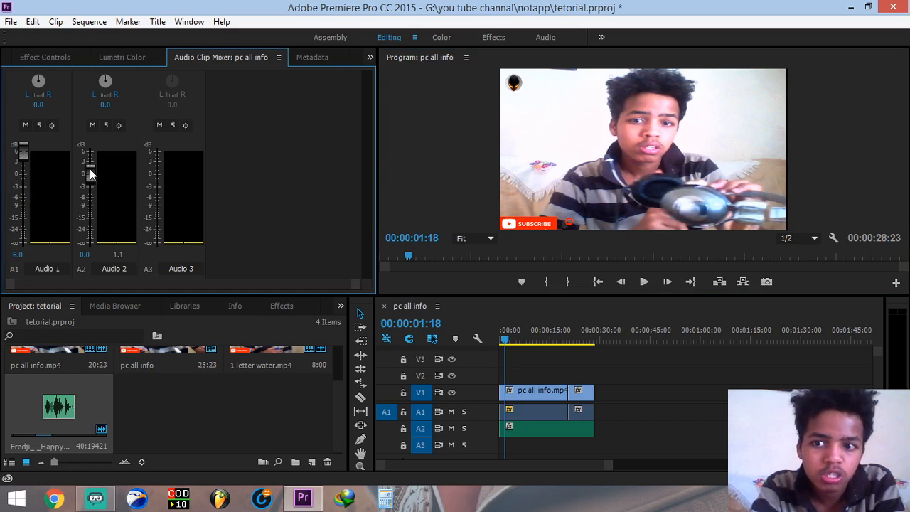
drag(91, 174, 91, 202)
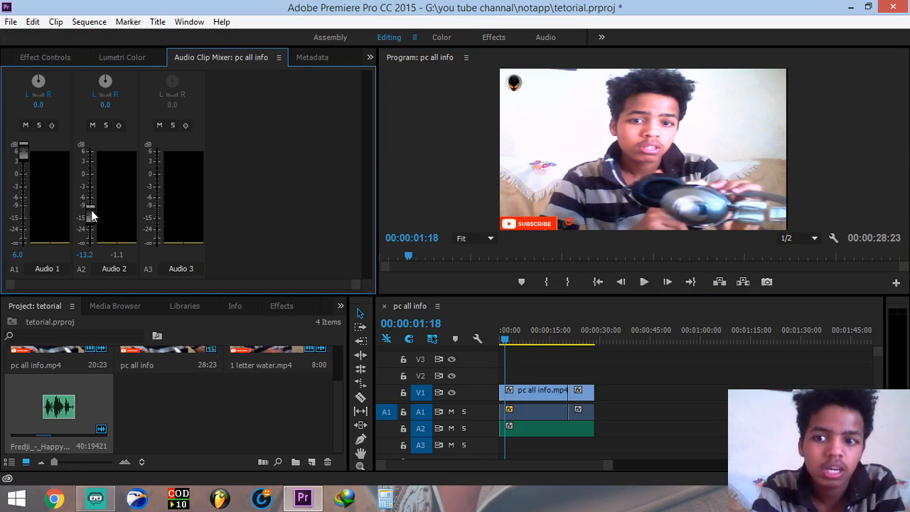
key(space)
mouse_move(91, 211)
mouse_down()
mouse_move(91, 220)
mouse_move(74, 124)
mouse_move(98, 229)
mouse_move(94, 218)
mouse_up()
key(space)
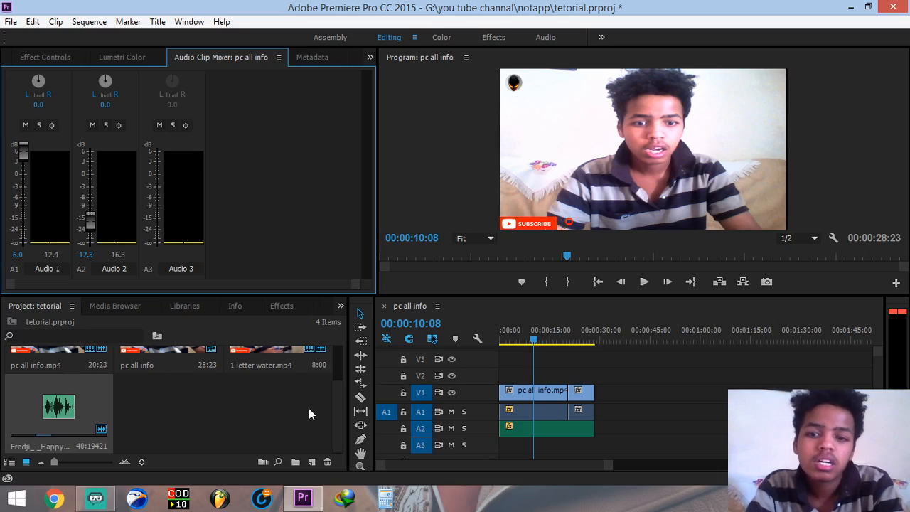
- Open the media export settings for the pc all info sequence
click(635, 317)
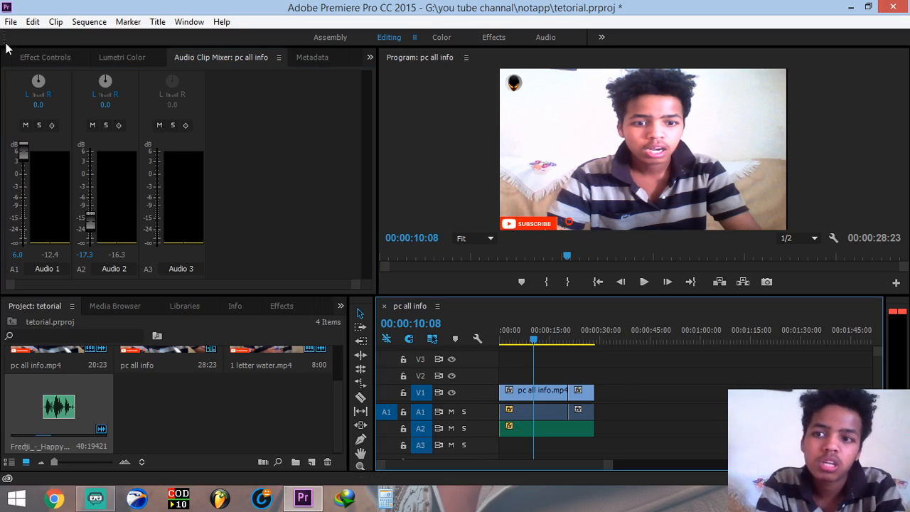
click(10, 21)
mouse_move(94, 270)
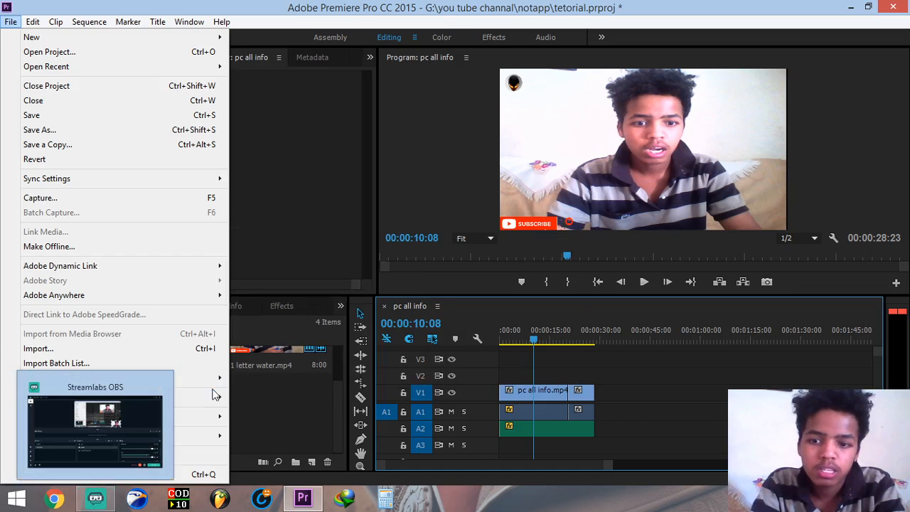
mouse_move(206, 377)
mouse_move(208, 397)
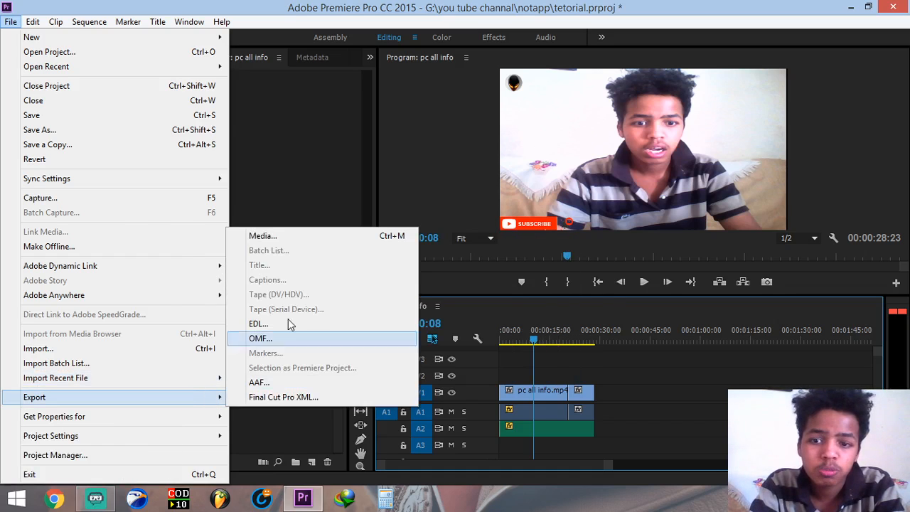
click(283, 237)
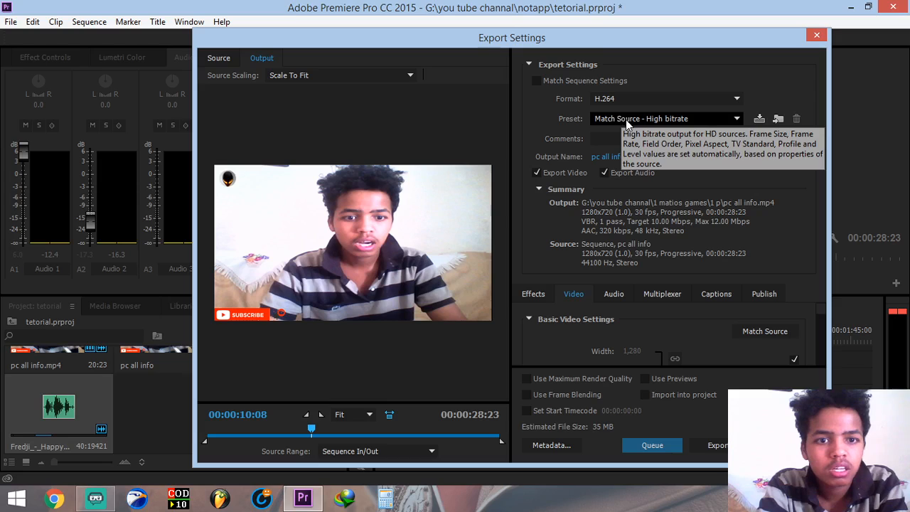
- Set the H.264 export preset to YouTube 720p HD
click(627, 121)
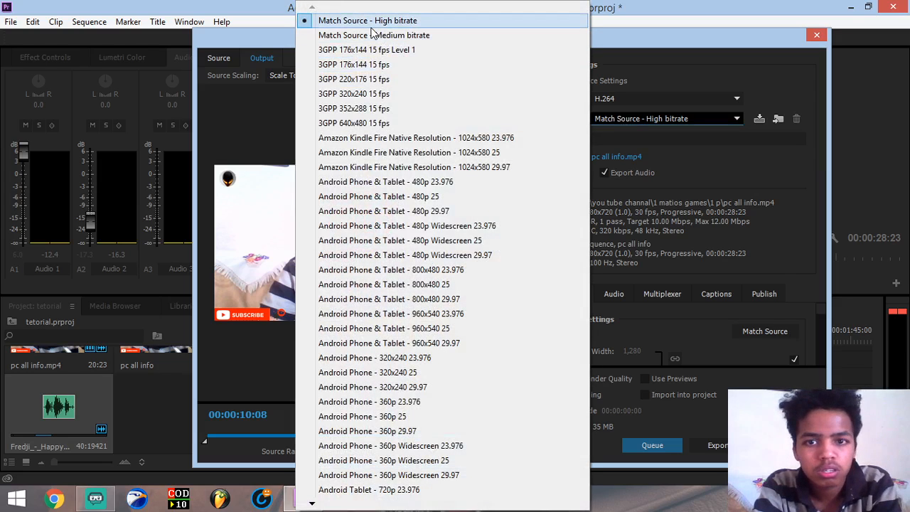
key(End)
key(Up)
key(Up)
key(Up)
key(Down)
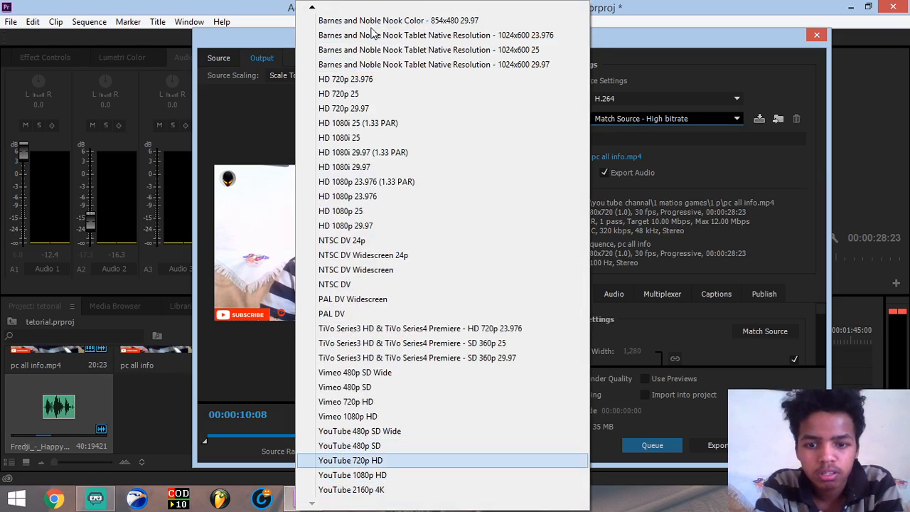
key(Down)
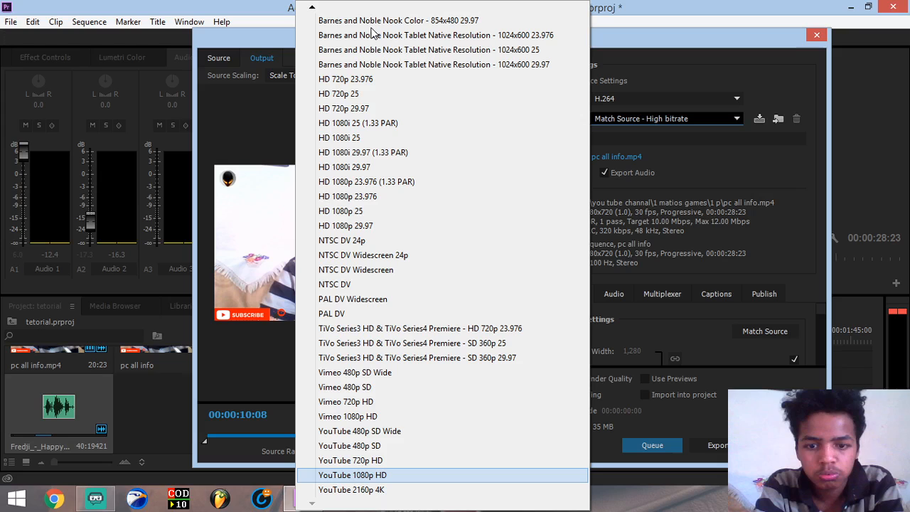
key(Up)
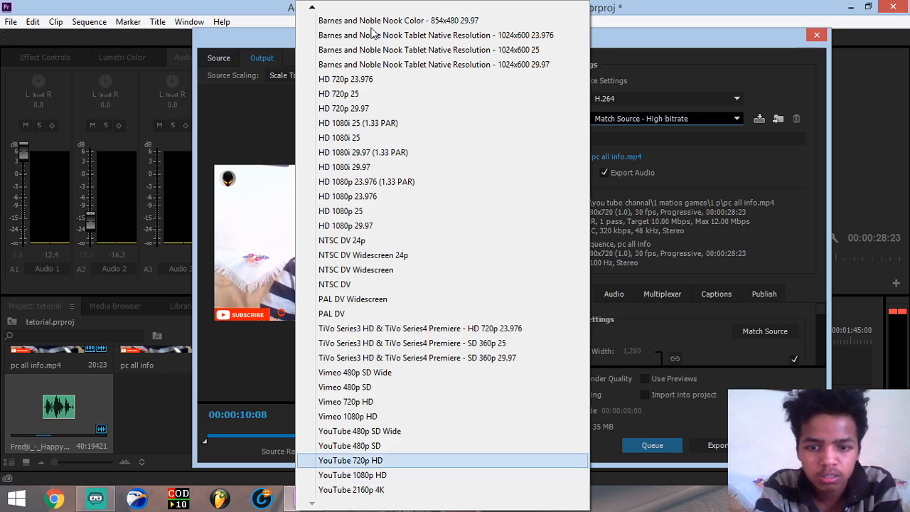
key(Return)
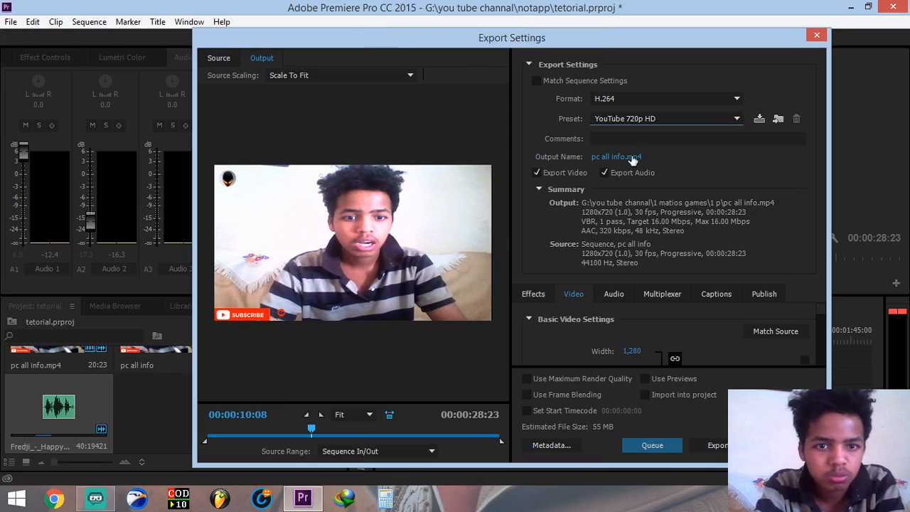
- Name the output MP4 with the creator's first name, save it to the Desktop, and start exporting the sequence
click(631, 157)
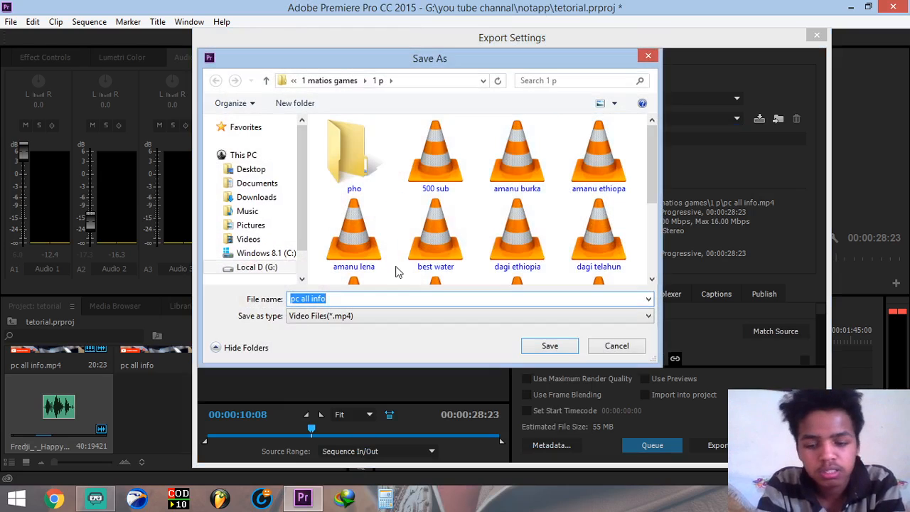
text(matios)
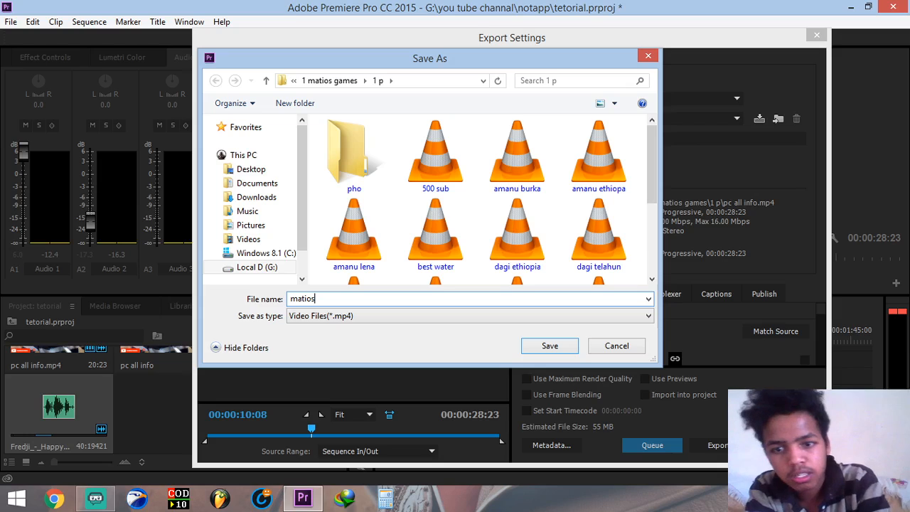
click(256, 169)
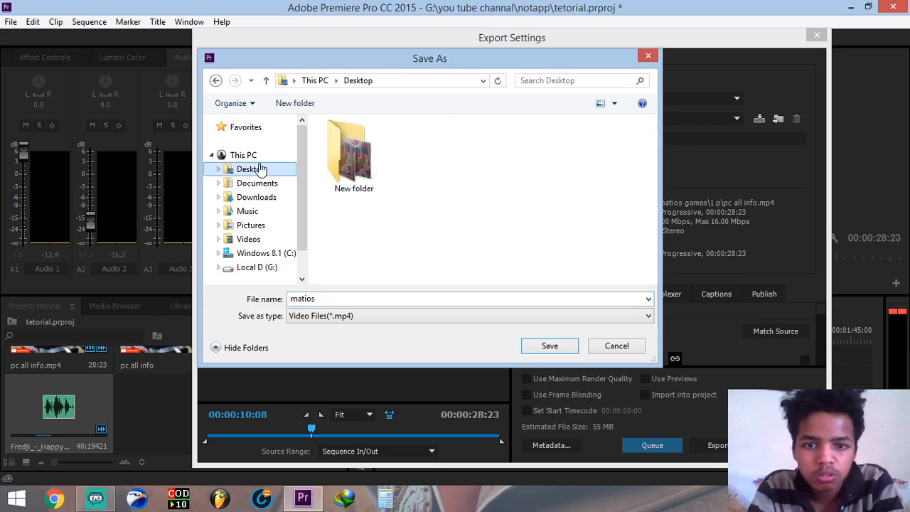
click(550, 345)
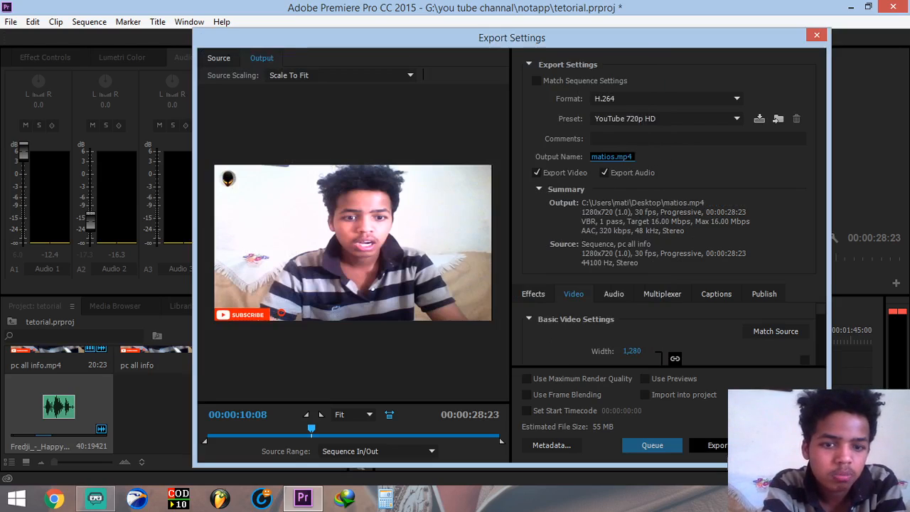
click(711, 445)
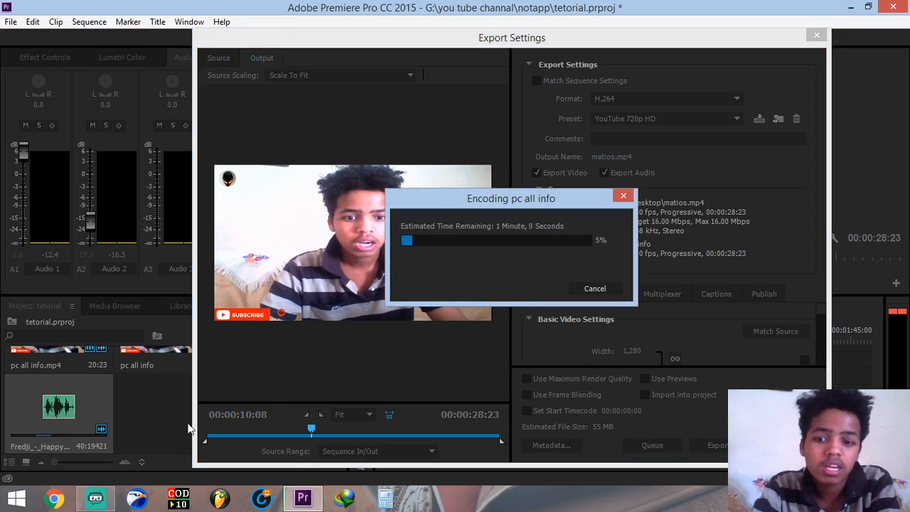
click(99, 501)
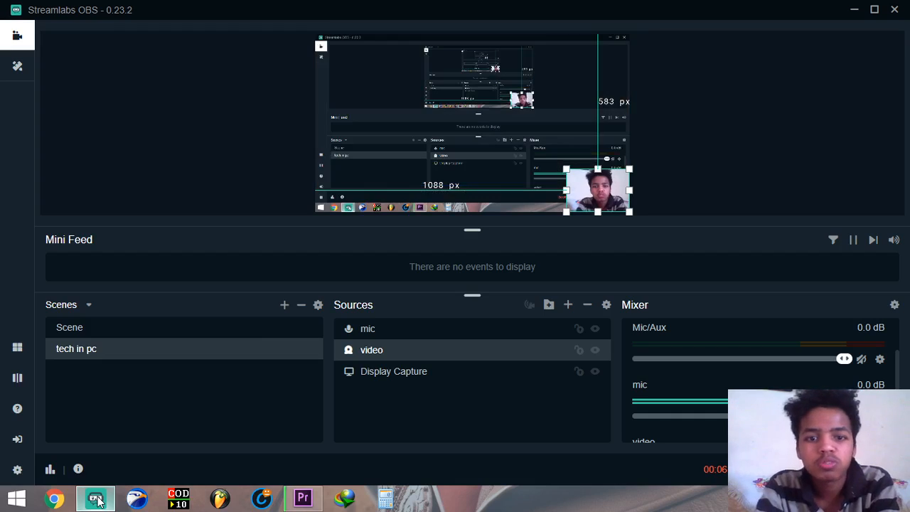